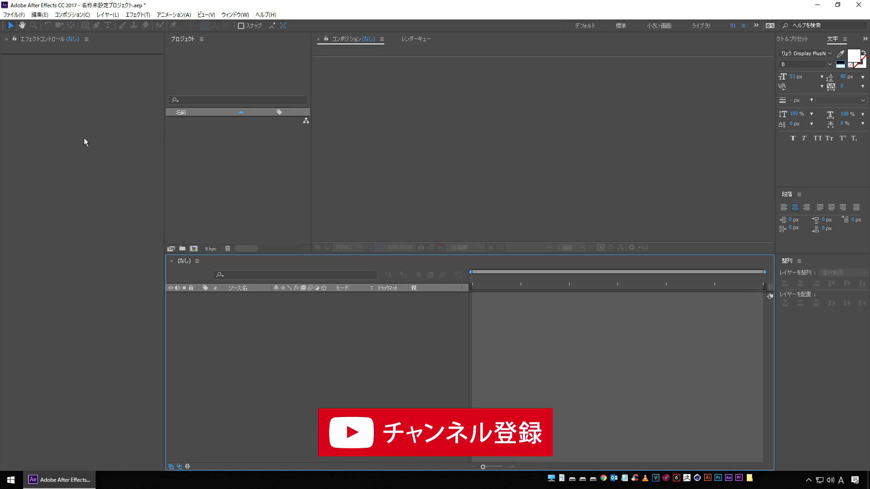
- Start a new 3D_bar composition at HDTV 1080 29.97 (1920×1080) lasting 0:00:06:10
left_click(78, 18)
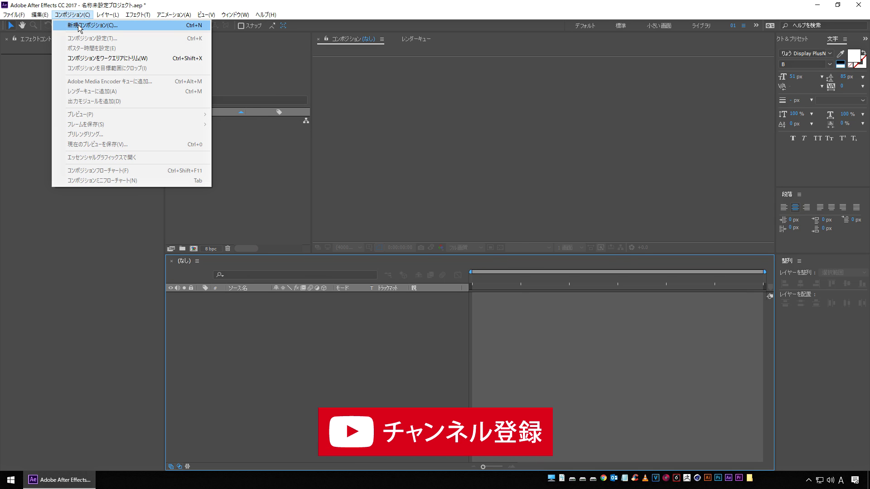
left_click(78, 25)
type("3D_bar")
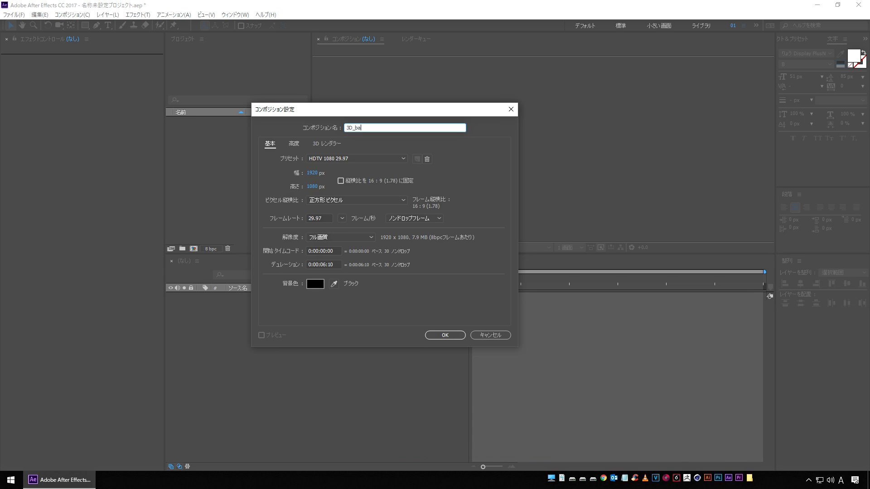
left_click(380, 158)
left_click(466, 382)
left_click(312, 173)
left_click(313, 186)
left_click(323, 265)
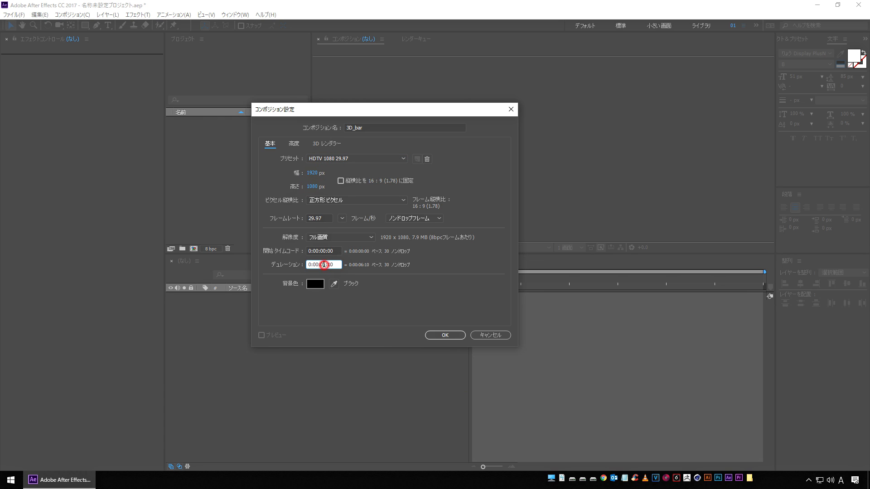
- Set the composition's 3D renderer to CINEMA 4D and create it
left_click(330, 143)
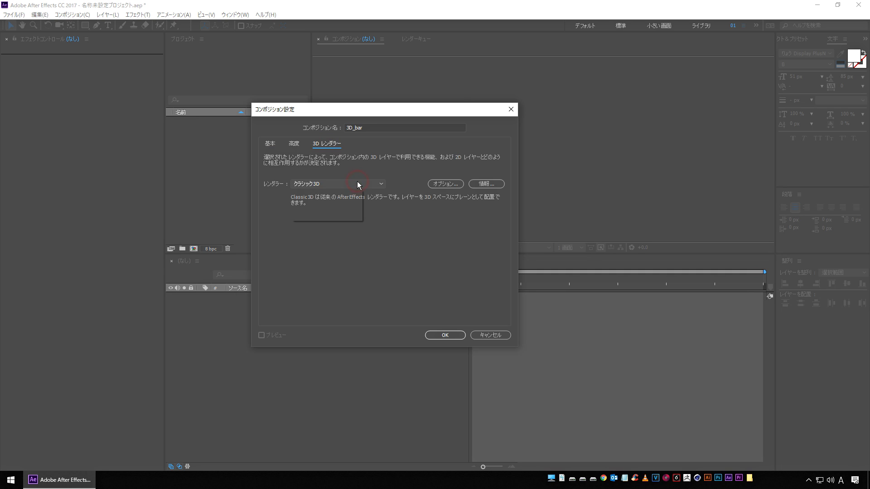
left_click(357, 182)
left_click(347, 205)
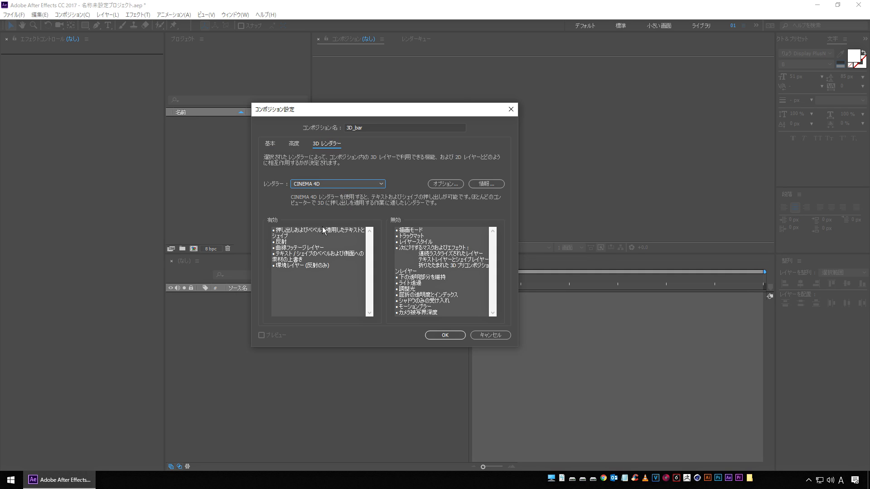
left_click(446, 336)
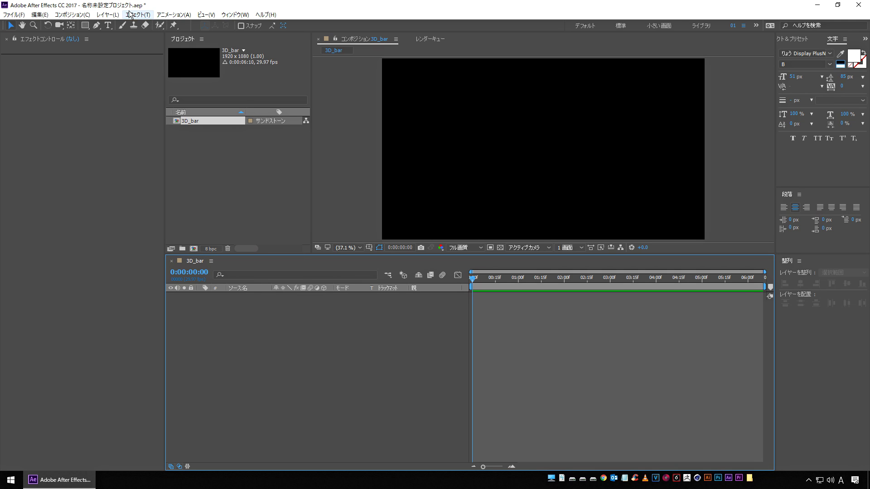
left_click(107, 15)
- Start a new solid layer with a bright cyan-blue colour (#13B4FF)
mouse_move(109, 29)
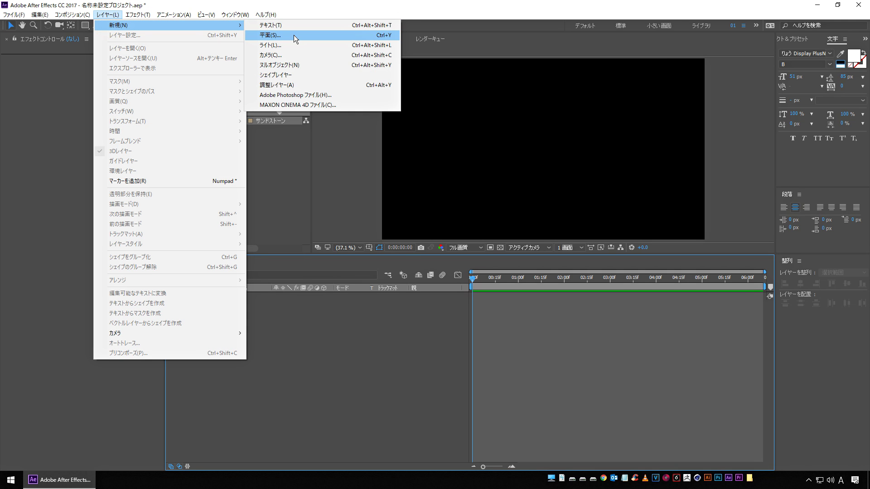
left_click(293, 34)
left_click(295, 328)
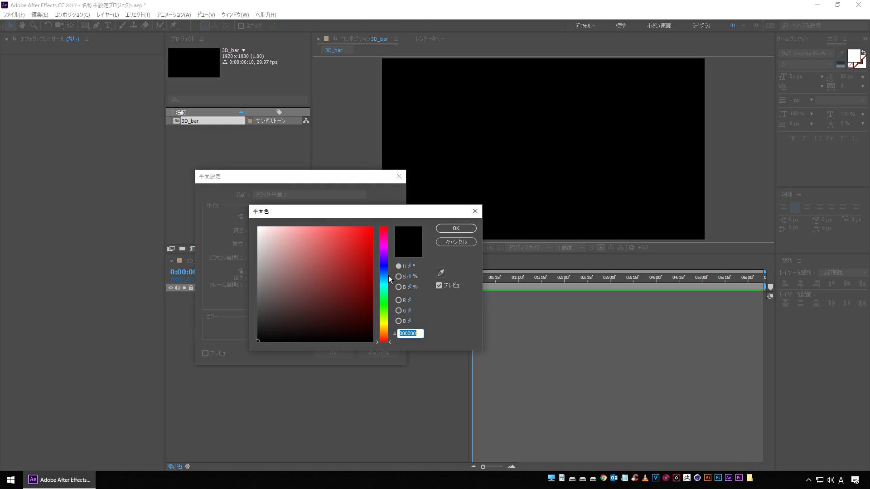
left_click(383, 278)
left_click(365, 234)
left_click_drag(365, 234, 389, 221)
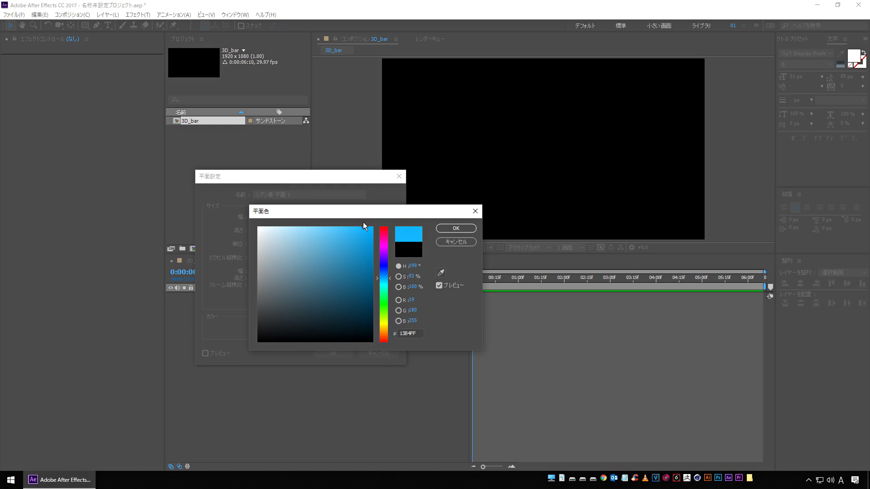
left_click(456, 229)
- Name the full-frame solid BG and add it to the composition
left_click(306, 195)
type("BG_0")
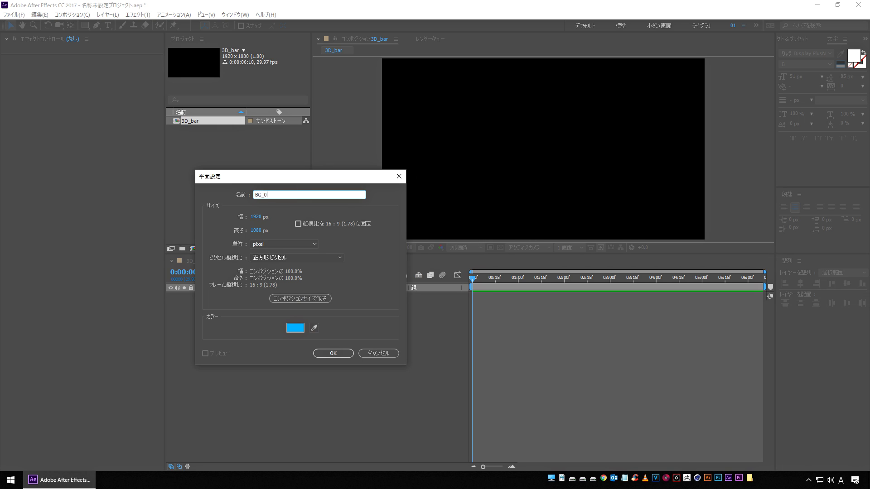
left_click(333, 355)
left_click(268, 403)
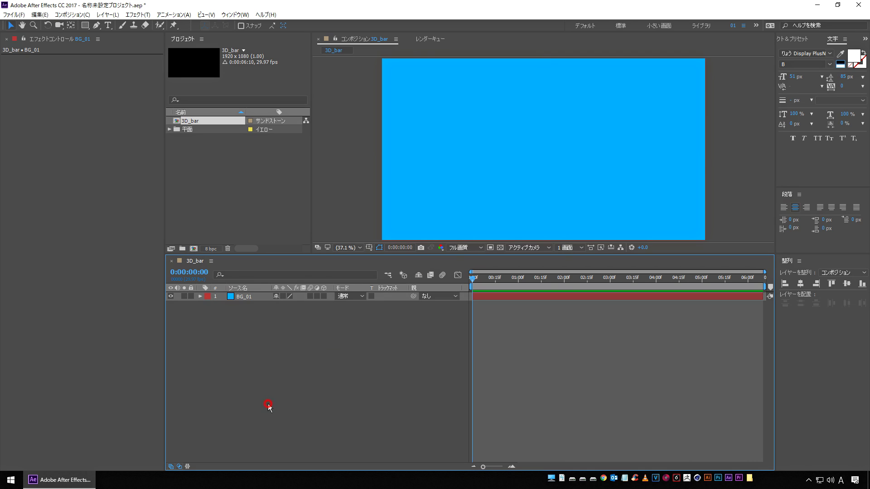
left_click(108, 14)
- Add a second solid named yuka_01 and hide the BG_01 layer
mouse_move(136, 25)
left_click(293, 36)
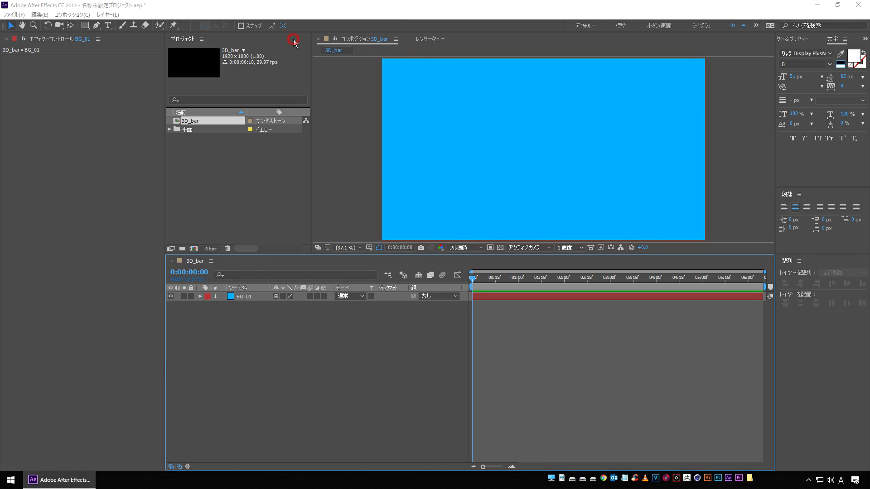
type("yuka_01")
left_click(333, 355)
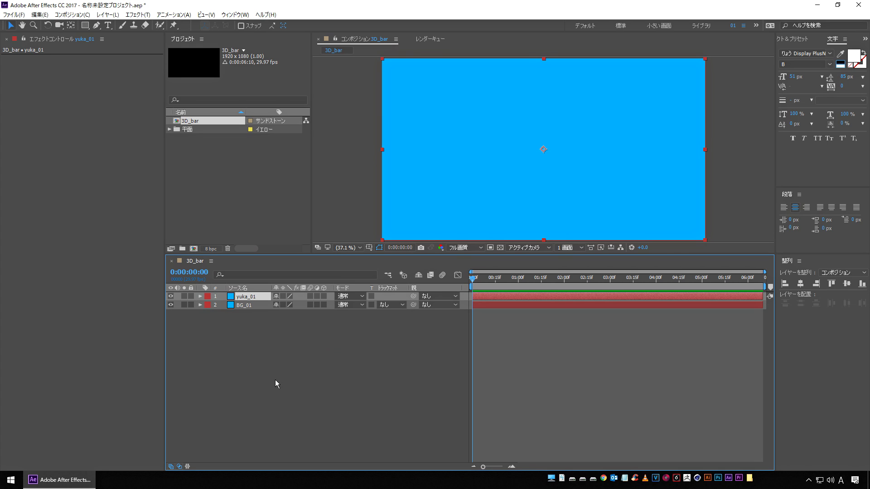
left_click(247, 306)
left_click(170, 305)
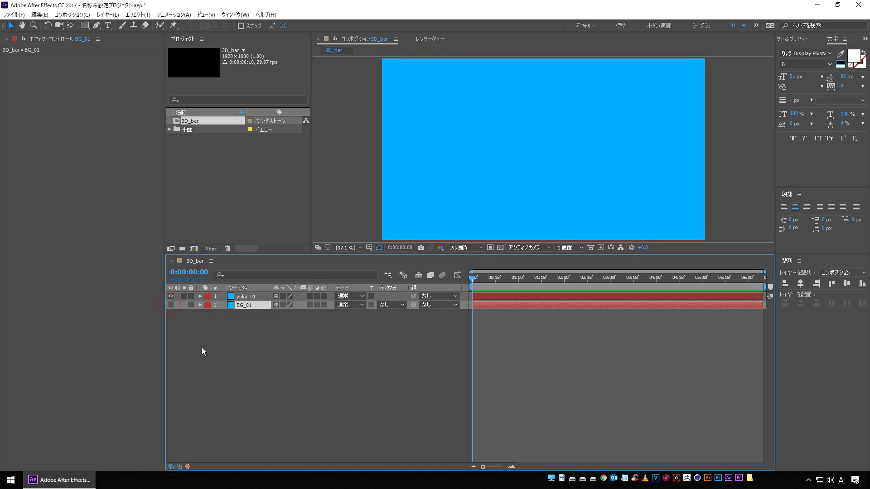
- Make yuka_01 a 3D layer rotated 90° on X
left_click(249, 297)
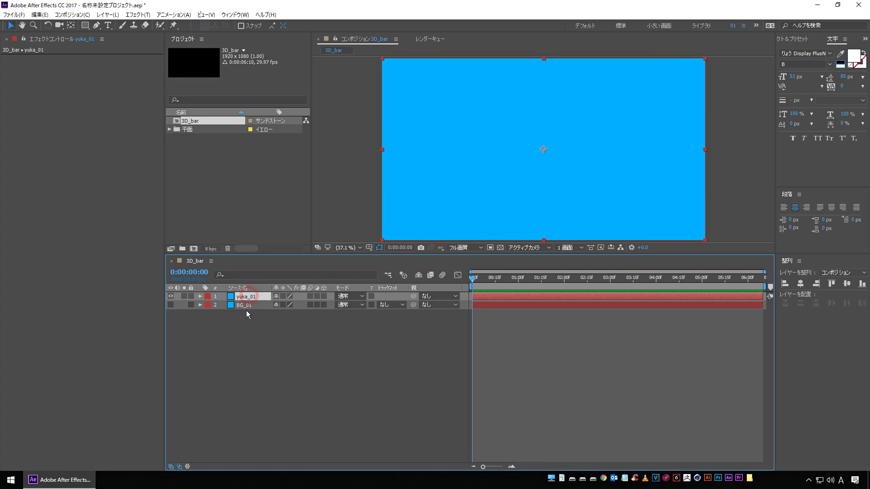
left_click(324, 297)
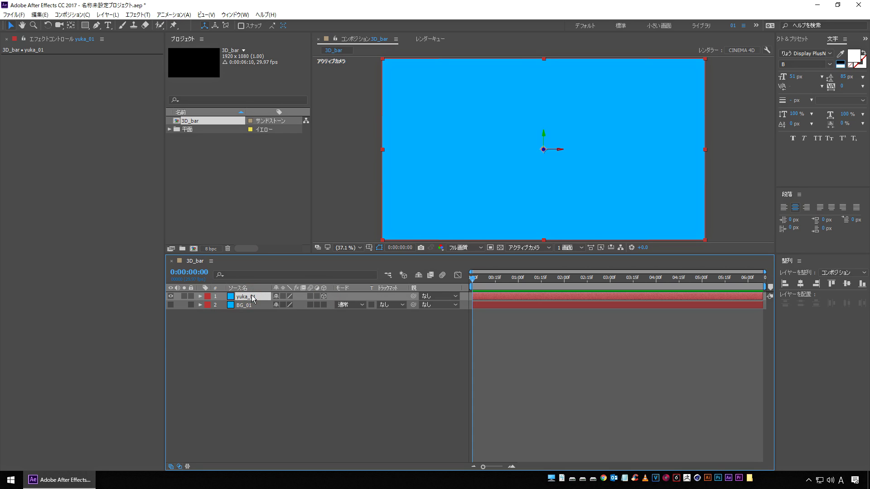
key("r")
mouse_move(287, 314)
left_mouse_down()
mouse_move(324, 315)
mouse_move(293, 319)
left_mouse_up()
left_click(287, 314)
key("Return")
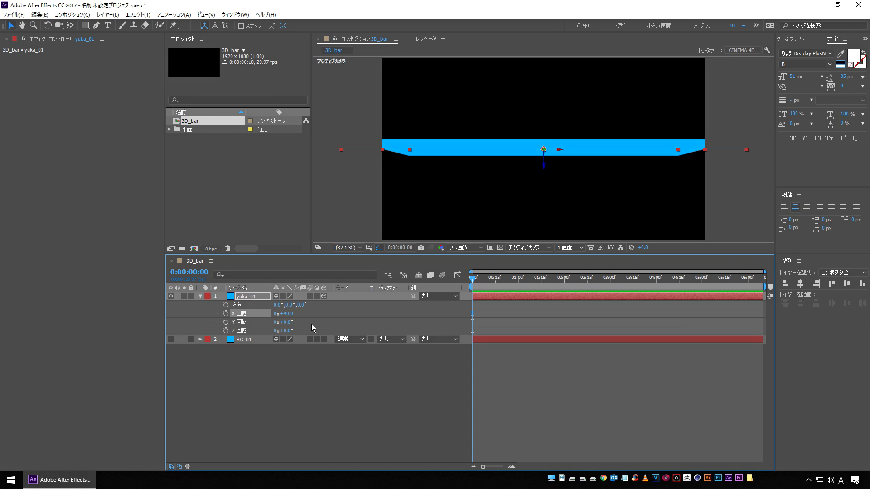
- Lower the yuka_01 floor to Y position 900 and show BG_01 again
left_click(246, 299)
left_click(253, 299)
key("p")
left_click_drag(294, 306, 451, 313)
left_click(294, 306)
key("Return")
left_click(243, 374)
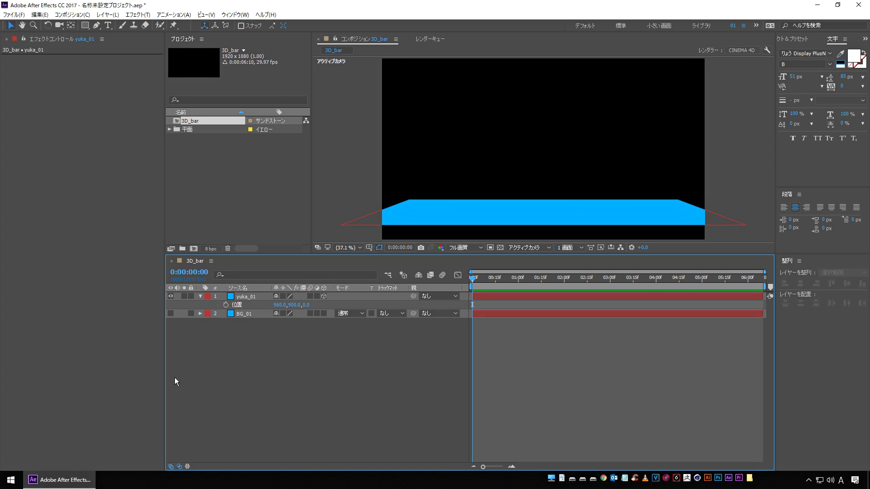
left_click(240, 314)
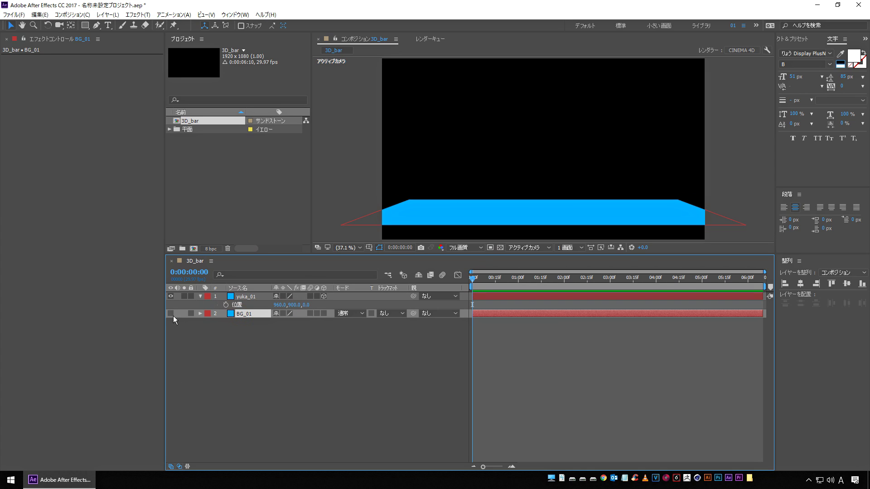
left_click(171, 314)
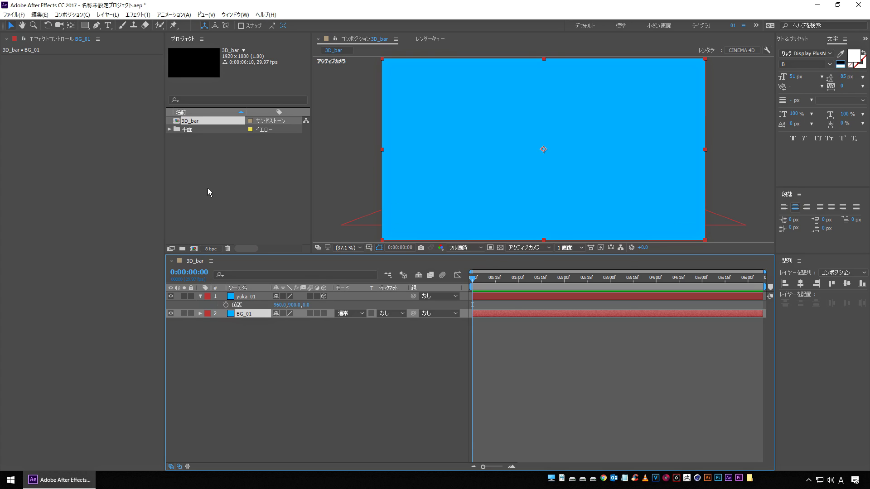
left_click(86, 26)
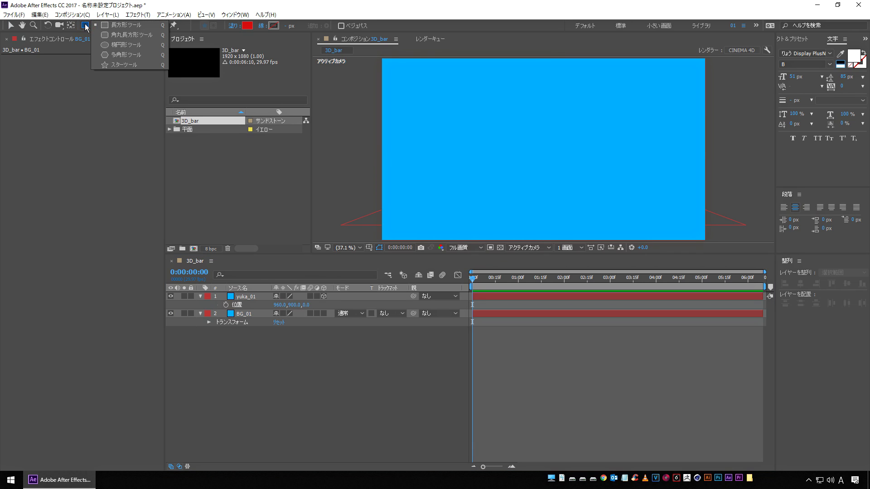
- Draw a tall rectangle shape with a slightly brighter red fill
left_click_drag(430, 105, 458, 212)
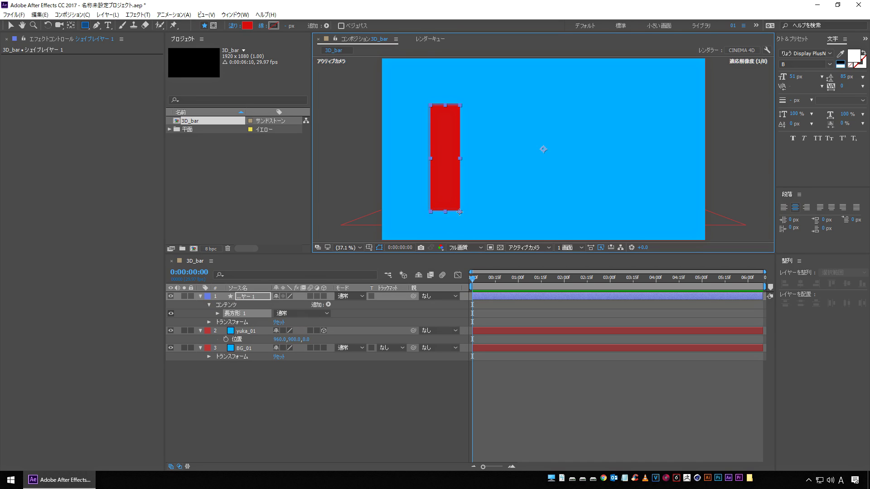
left_click(273, 399)
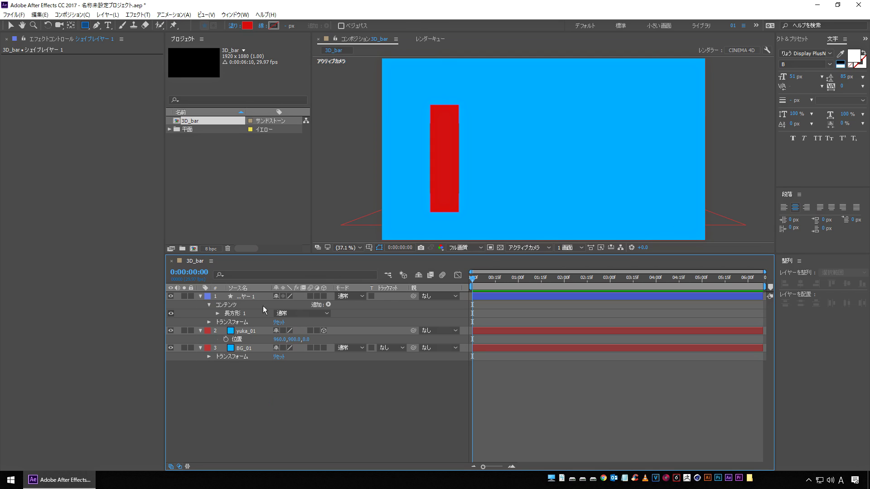
left_click(248, 296)
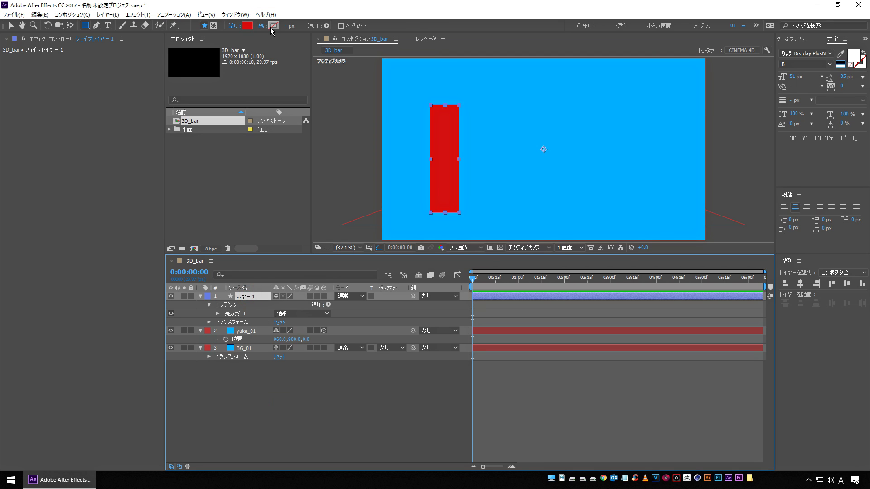
left_click(246, 26)
left_click_drag(367, 254, 369, 241)
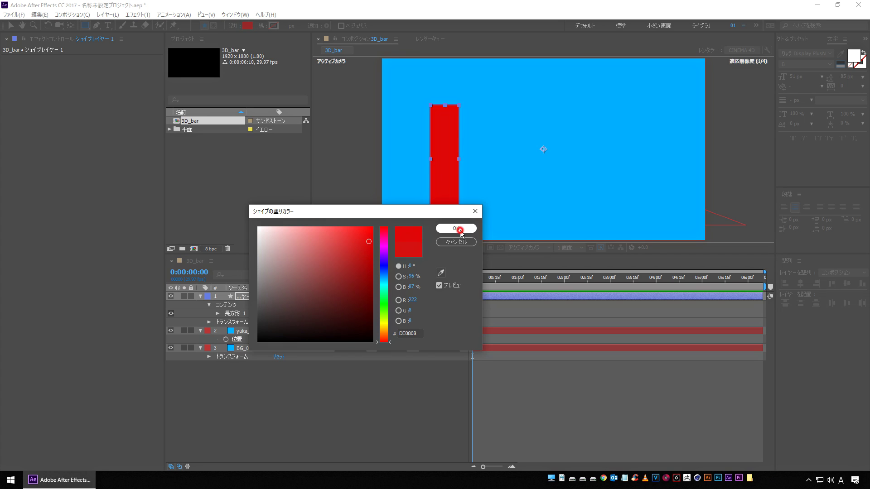
left_click(457, 229)
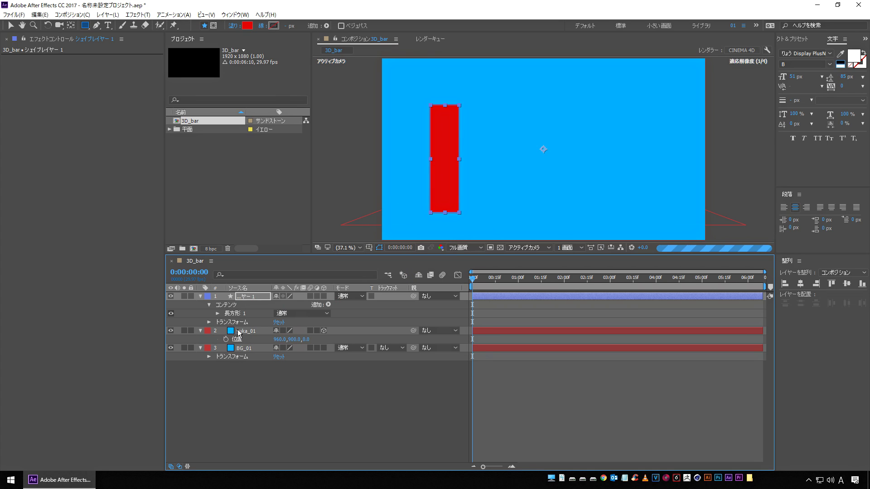
- Move the rectangle's anchor point to the bottom centre of the bar
left_click(72, 26)
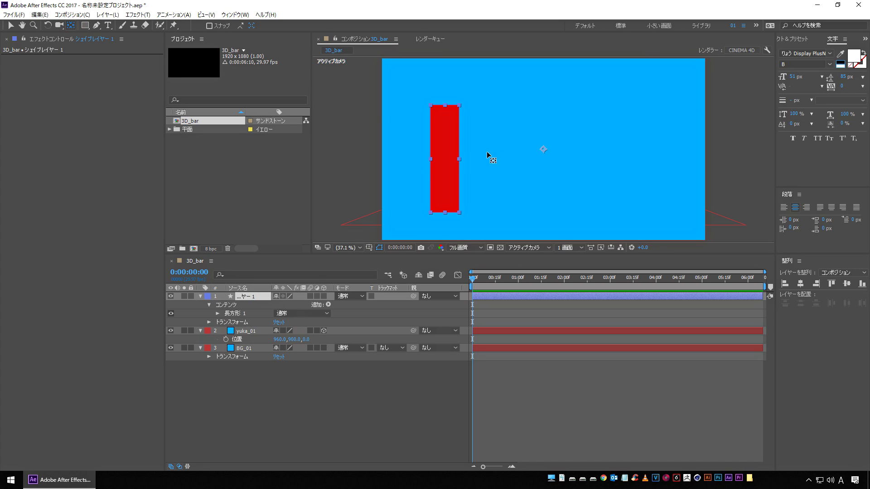
left_click_drag(545, 150, 494, 166)
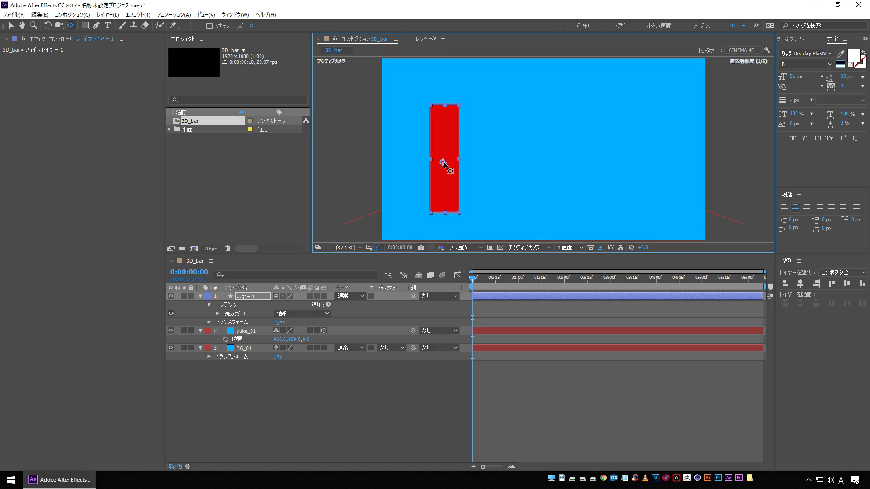
left_click_drag(444, 164, 447, 199)
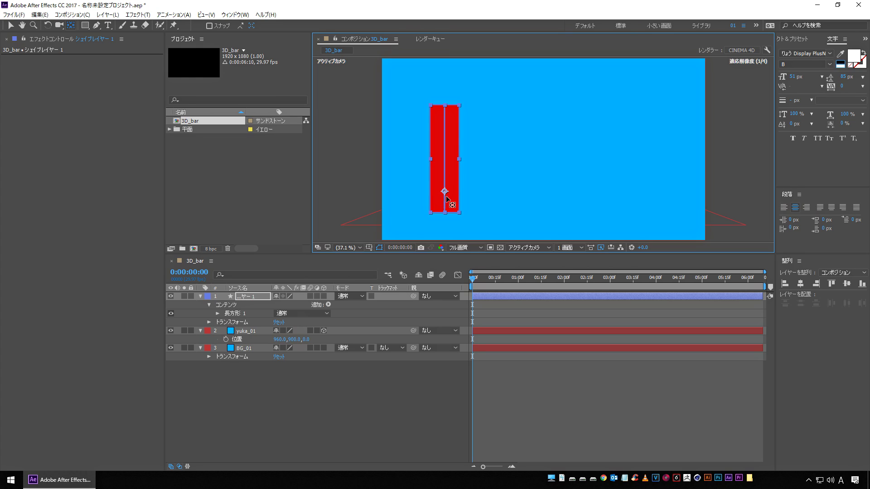
left_click_drag(446, 198, 447, 214)
left_click(333, 394)
left_click(252, 297)
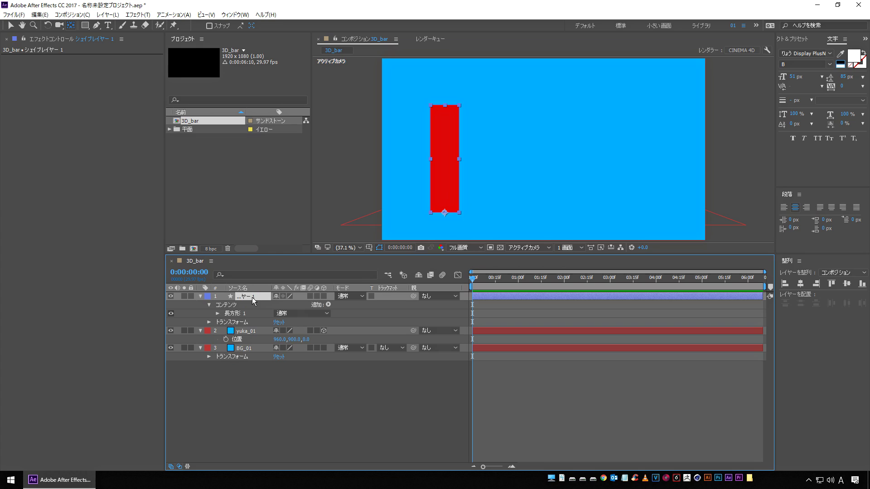
- Set the bar's Y position to 900 and hide the BG_01 layer
key("p")
left_click(300, 305)
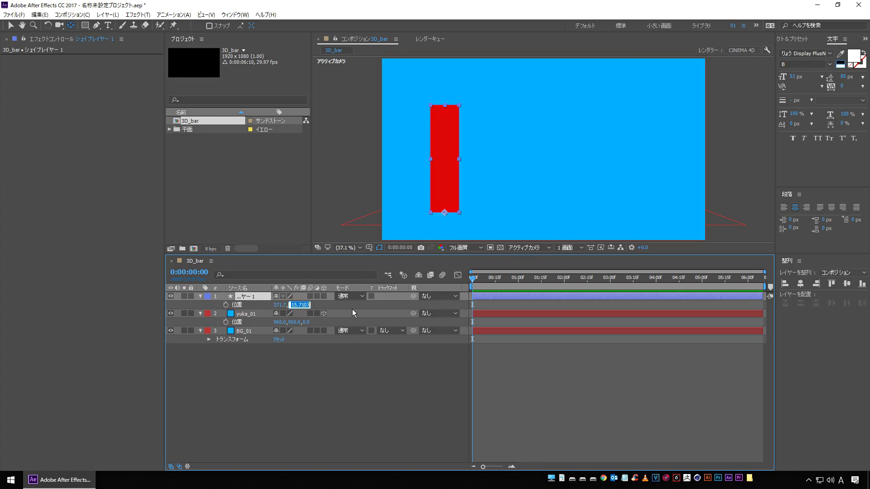
type("900")
key("Return")
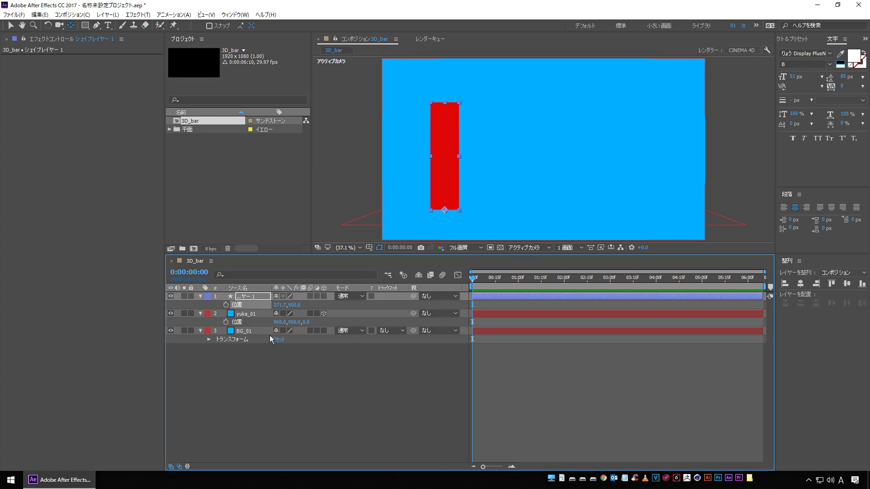
left_click(291, 383)
left_click(170, 331)
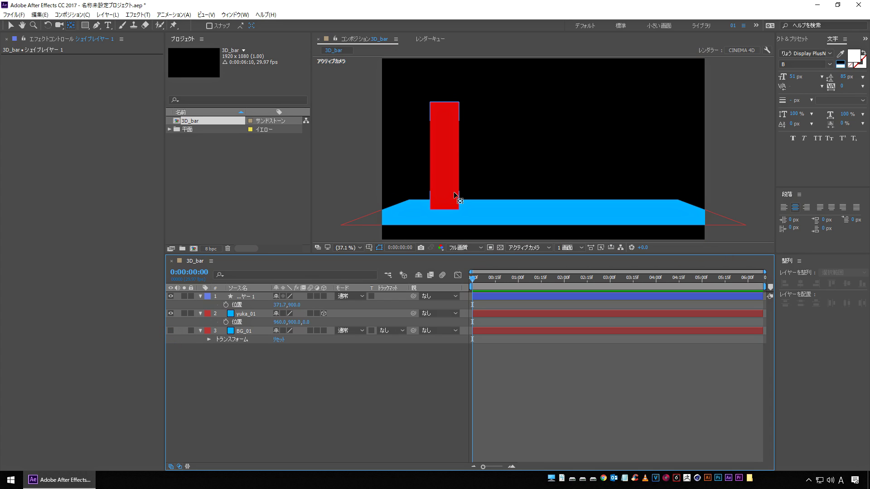
- Make the shape layer 3D and rename it bar_01
key("c")
left_click(248, 297)
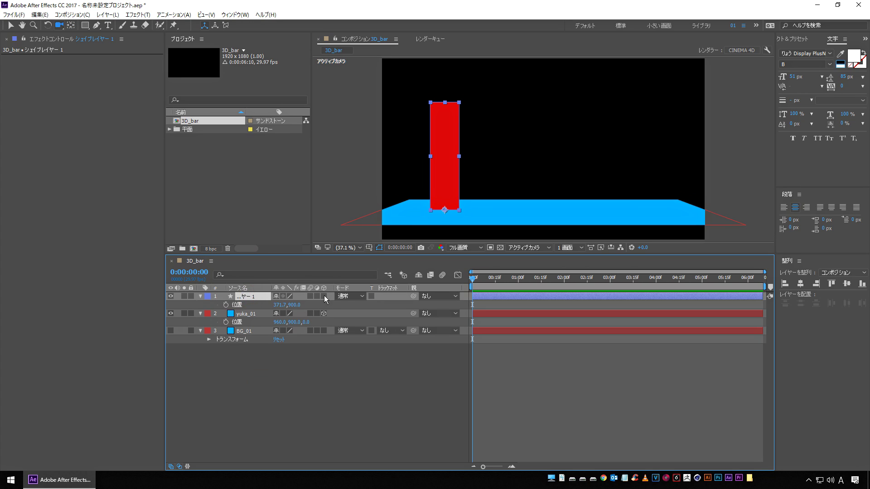
left_click(324, 295)
left_click(238, 288)
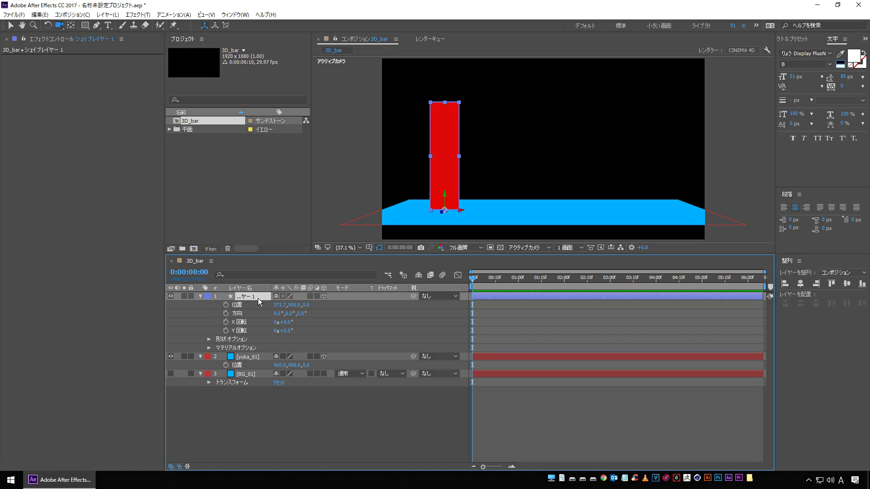
key("Return")
type("bar_")
type("01")
key("Return")
key("v")
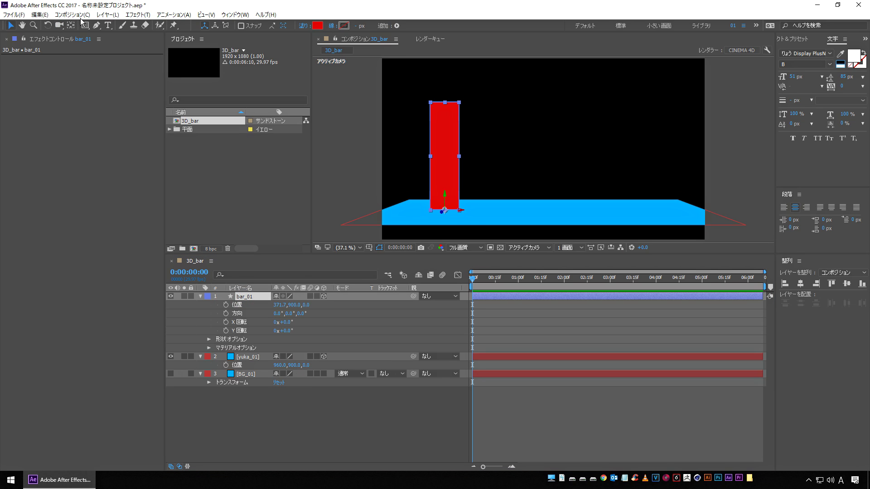
left_click(108, 14)
left_click(109, 27)
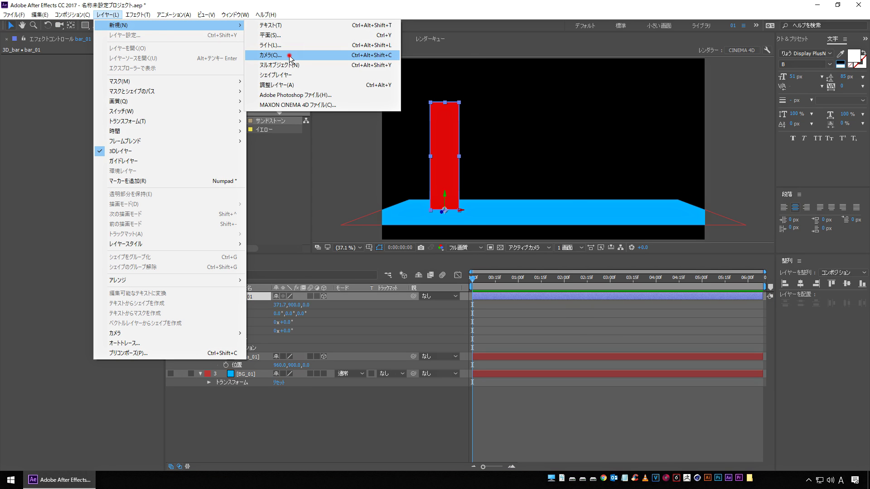
- Add a default camera layer and orbit it to view the bar and floor obliquely
left_click(289, 55)
left_click(499, 326)
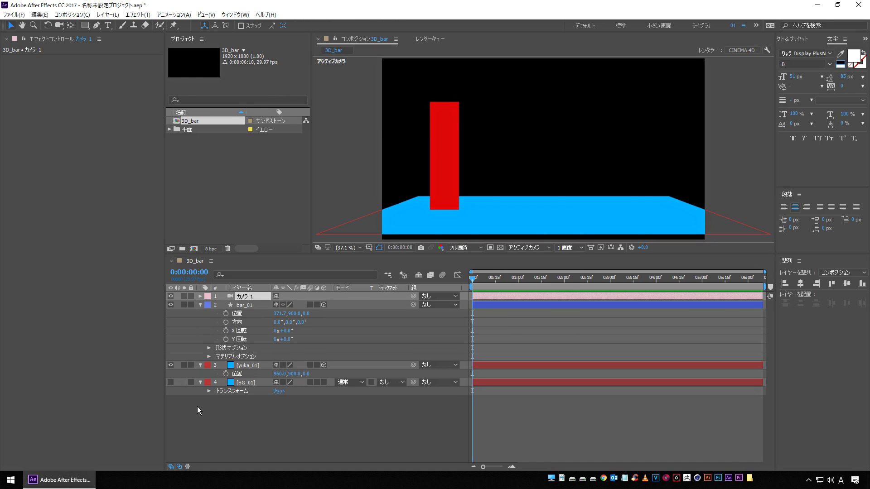
left_click(59, 25)
left_click_drag(567, 165, 540, 182)
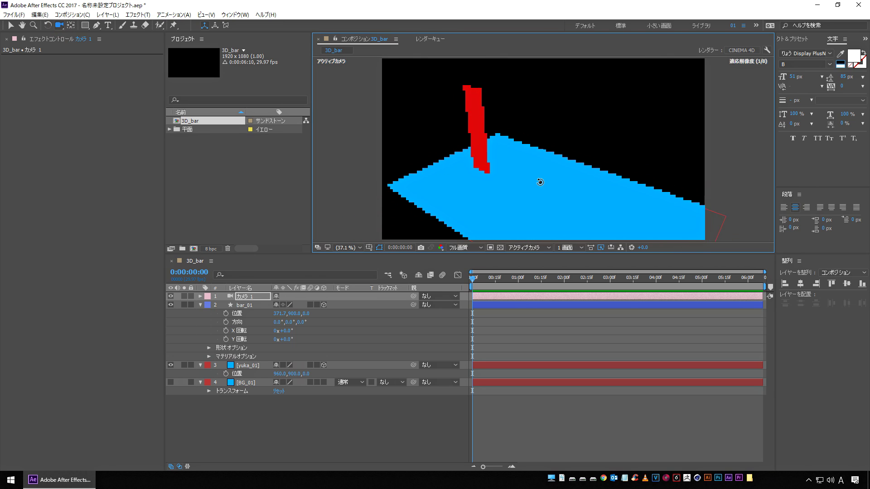
left_click_drag(540, 182, 516, 217)
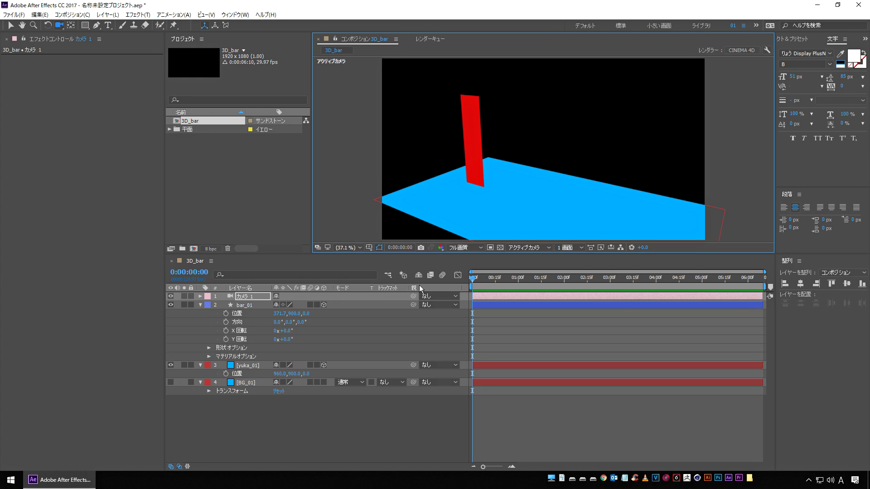
- Give bar_01 an extrusion depth of 70 in its Geometry Options
left_click(254, 304)
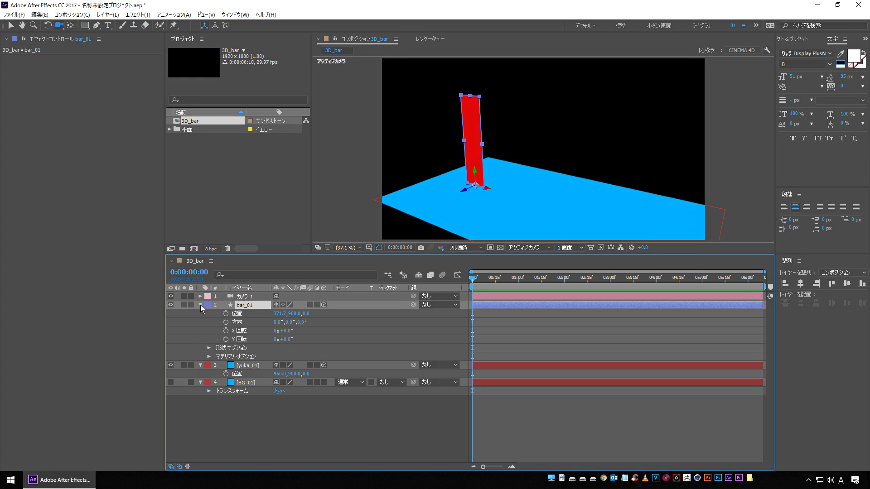
left_click(209, 347)
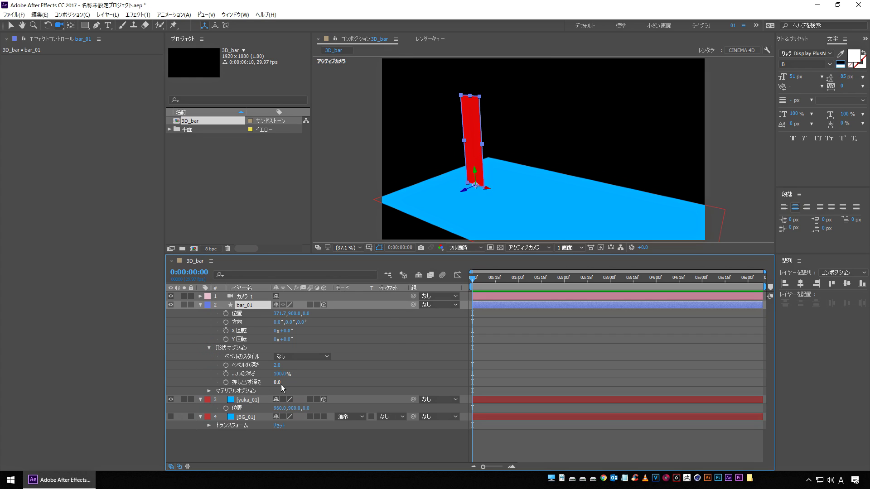
left_click_drag(276, 383, 306, 383)
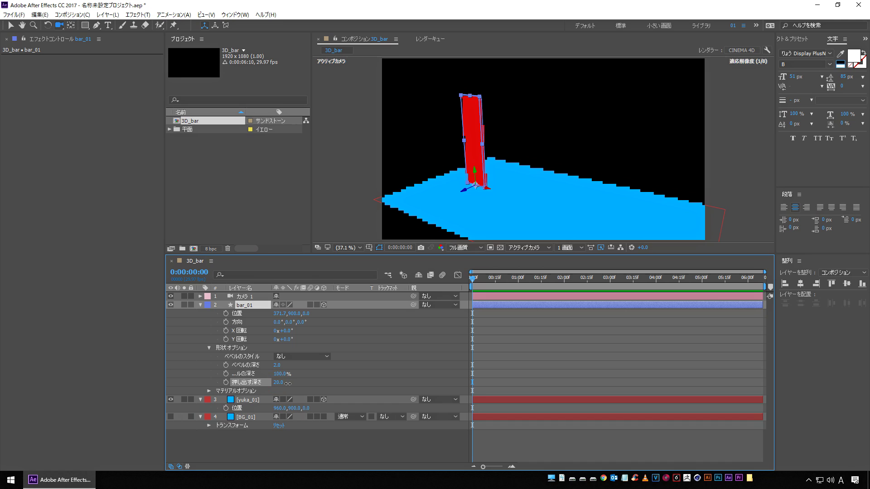
left_click_drag(307, 384, 308, 384)
- Orbit the camera around the extruded bar and settle near a front view
left_click_drag(502, 162, 490, 168)
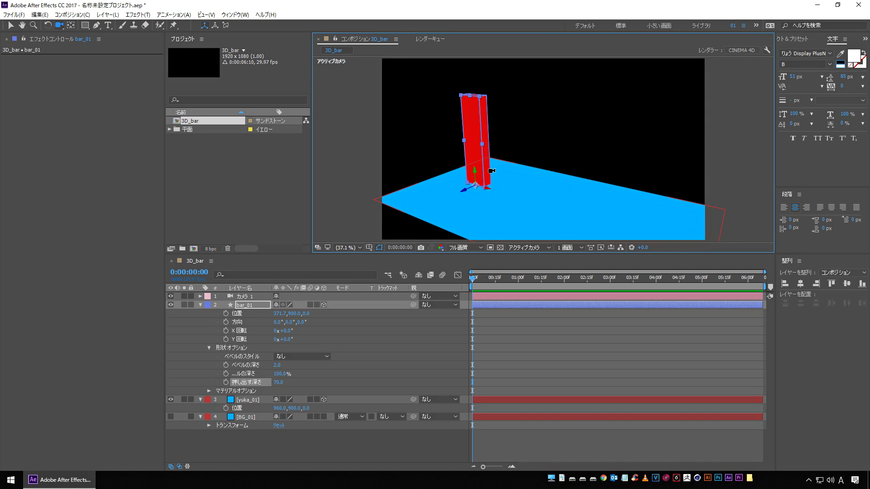
mouse_move(486, 170)
left_mouse_down()
mouse_move(507, 184)
mouse_move(488, 169)
left_mouse_up()
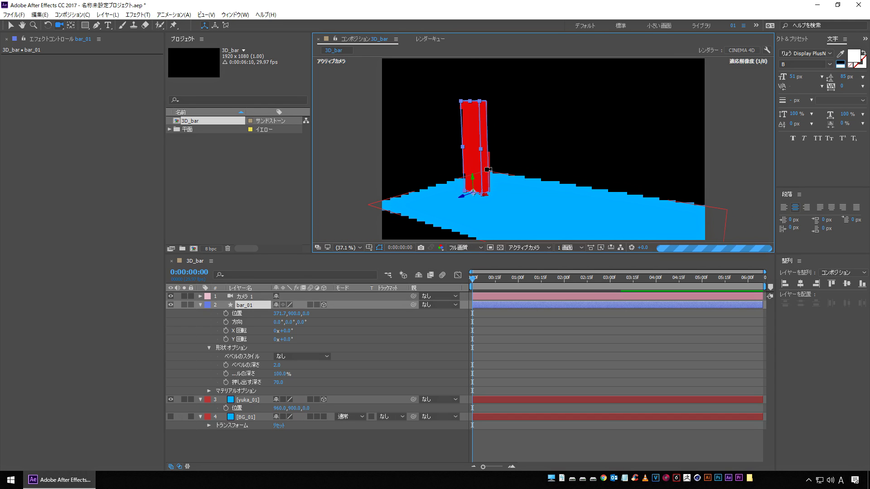
mouse_move(488, 170)
left_mouse_down()
mouse_move(528, 168)
mouse_move(479, 162)
left_mouse_up()
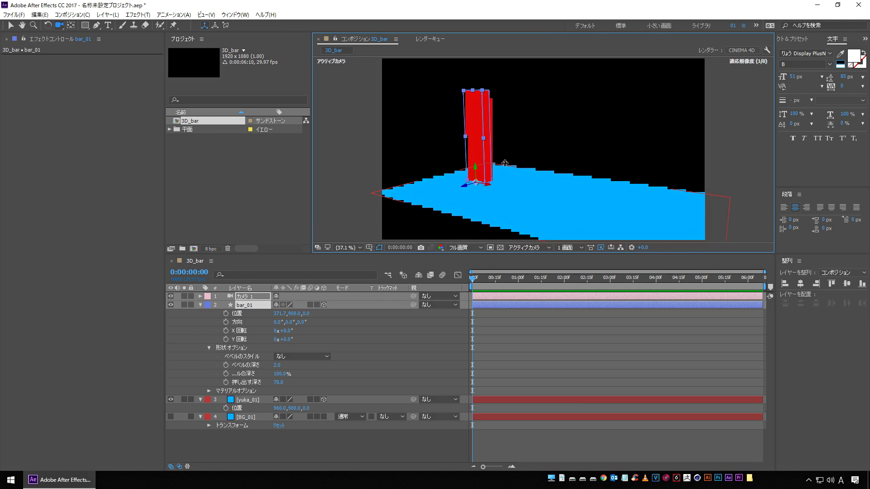
left_click_drag(480, 170, 471, 177)
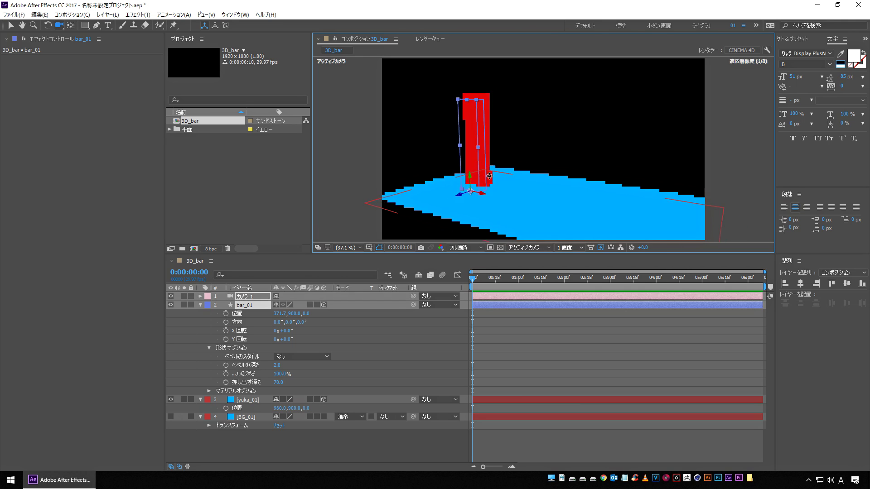
mouse_move(473, 170)
left_mouse_down()
mouse_move(509, 156)
mouse_move(508, 170)
left_mouse_up()
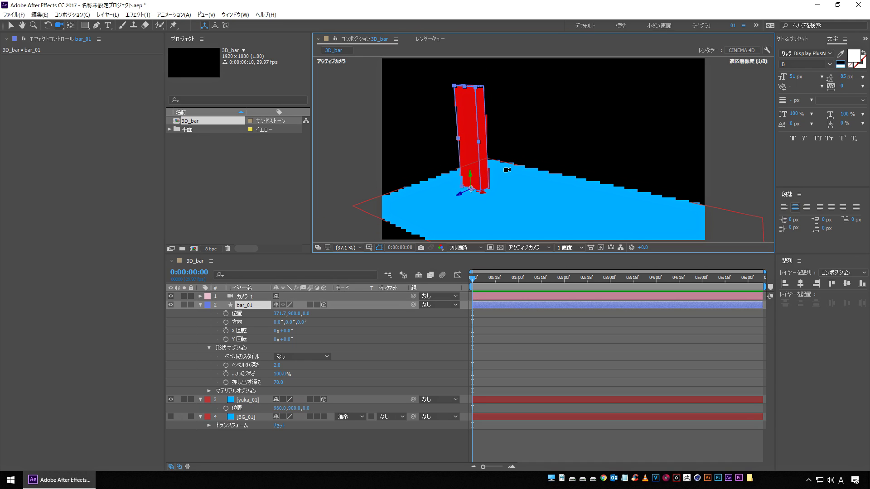
left_click(250, 447)
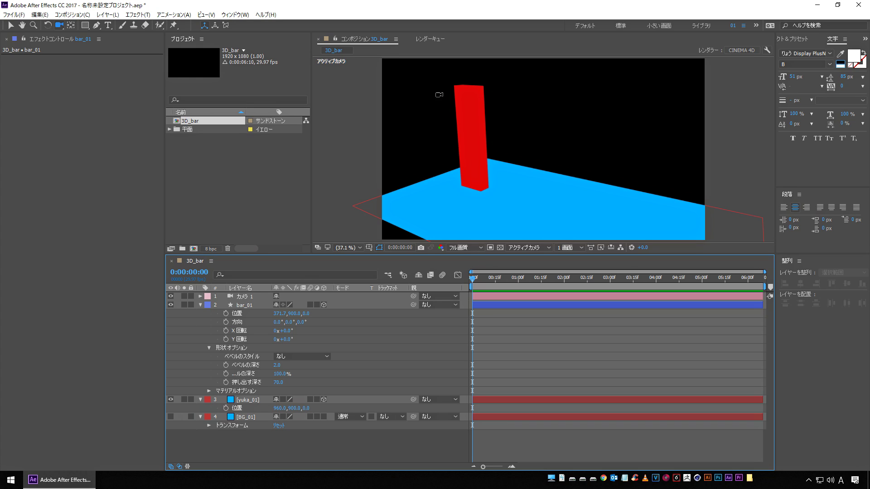
- Add a parallel light with Casts Shadows enabled
left_click(107, 15)
mouse_move(172, 25)
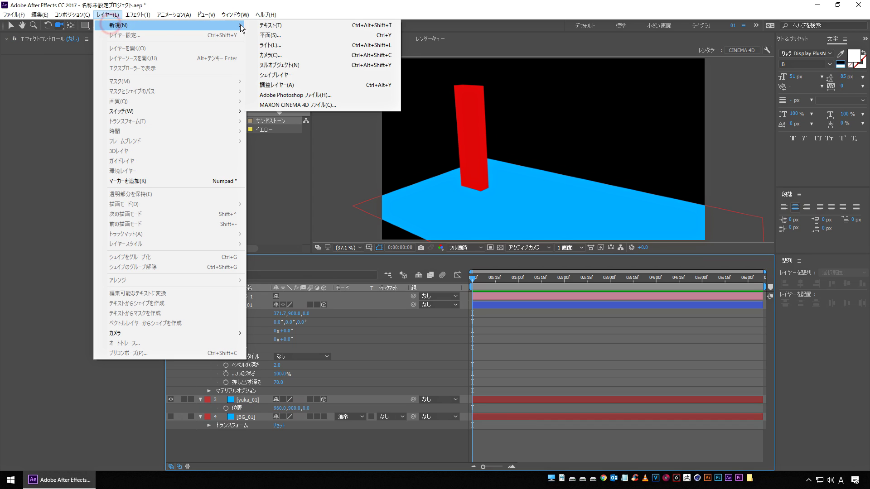
left_click(272, 45)
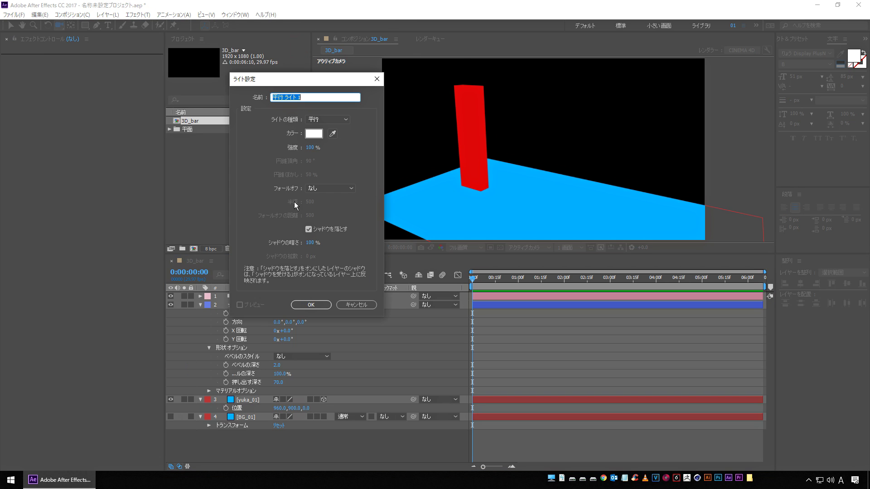
left_click(330, 119)
left_click(335, 120)
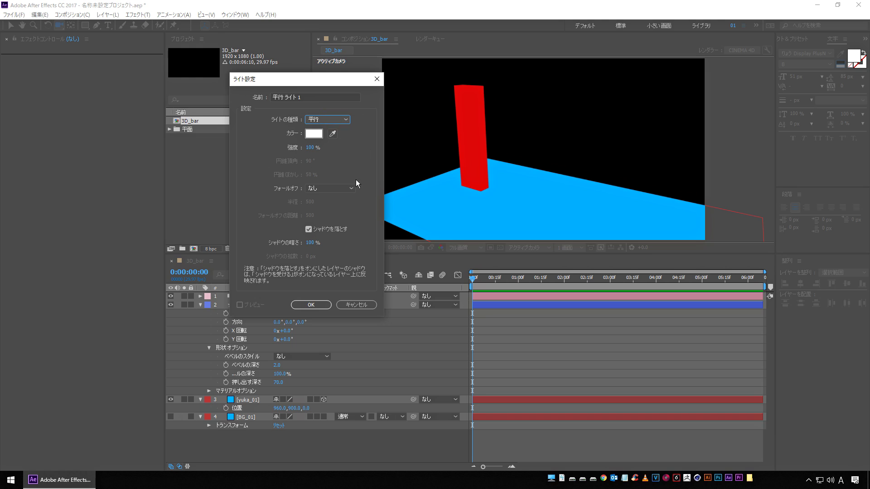
left_click(309, 230)
left_click(310, 230)
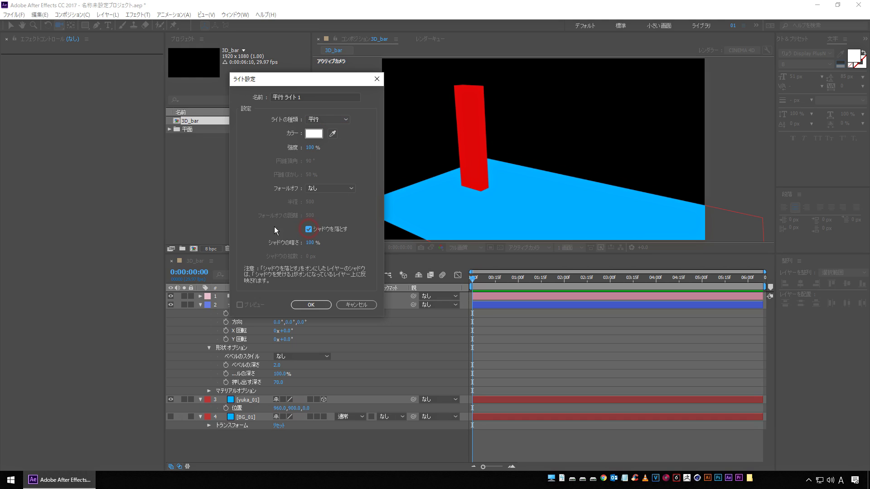
left_click(316, 306)
- Raise the parallel light to Y position 225
left_click(252, 299)
key("p")
left_click_drag(302, 308, 233, 325)
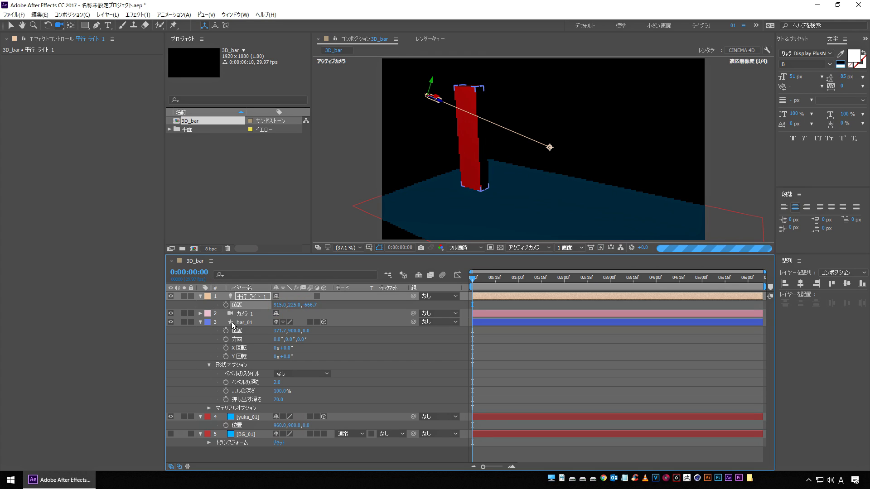
- Add an ambient light and make the BG_01 background visible again
left_click(107, 14)
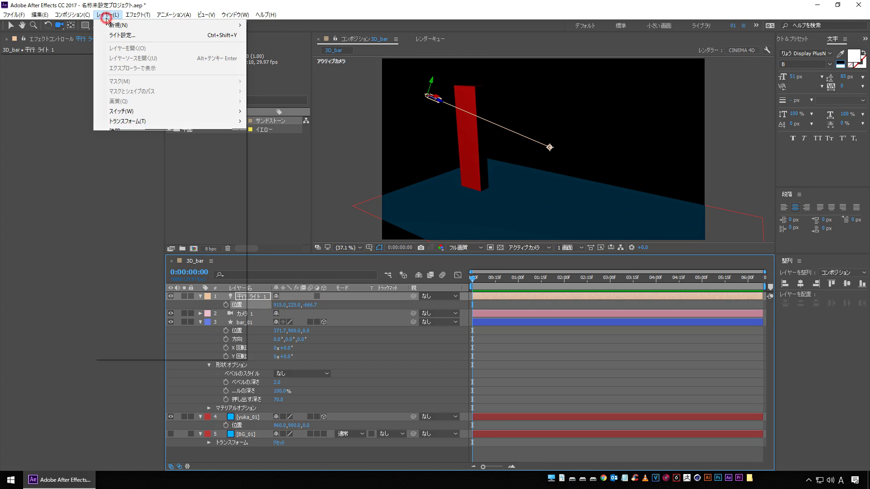
mouse_move(136, 25)
left_click(311, 45)
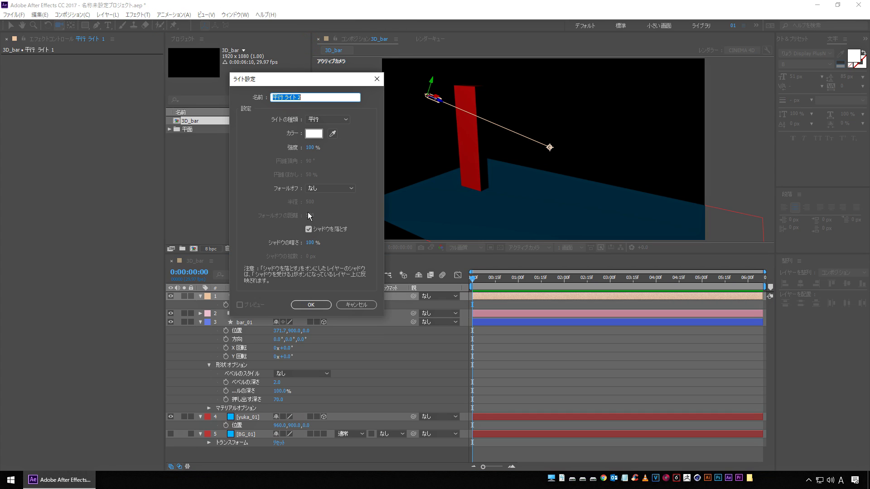
left_click(324, 119)
left_click(330, 161)
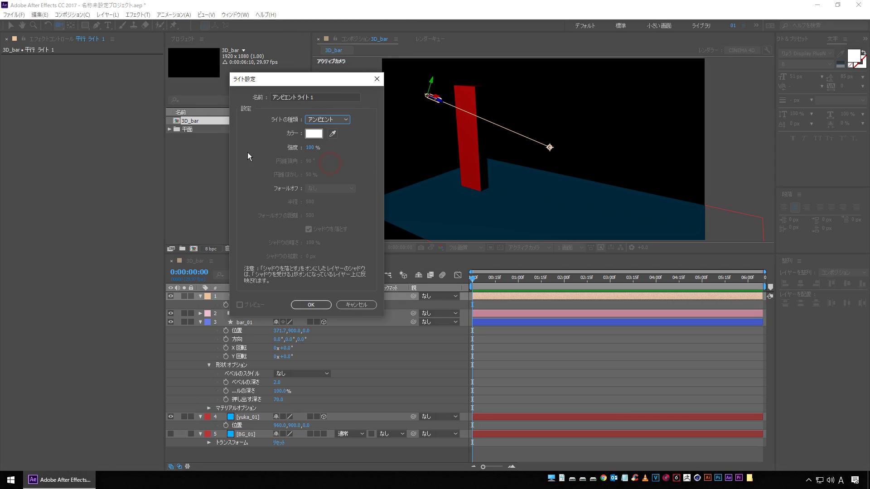
left_click(311, 304)
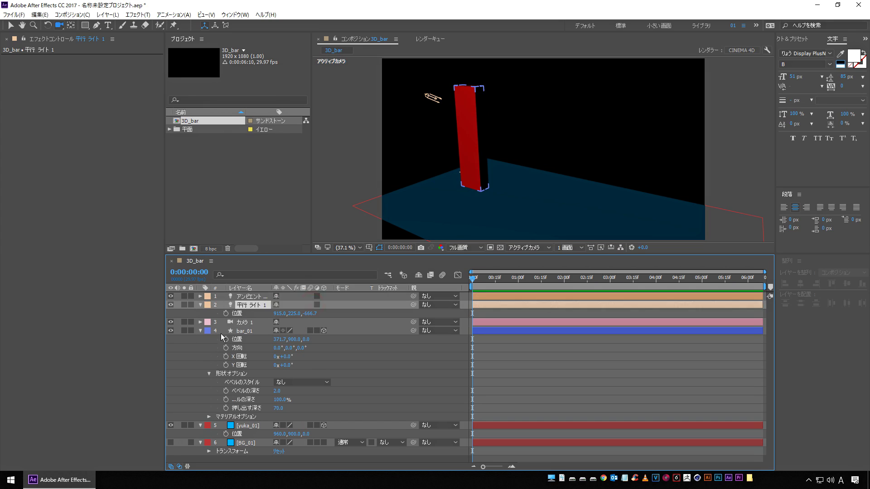
left_click(170, 442)
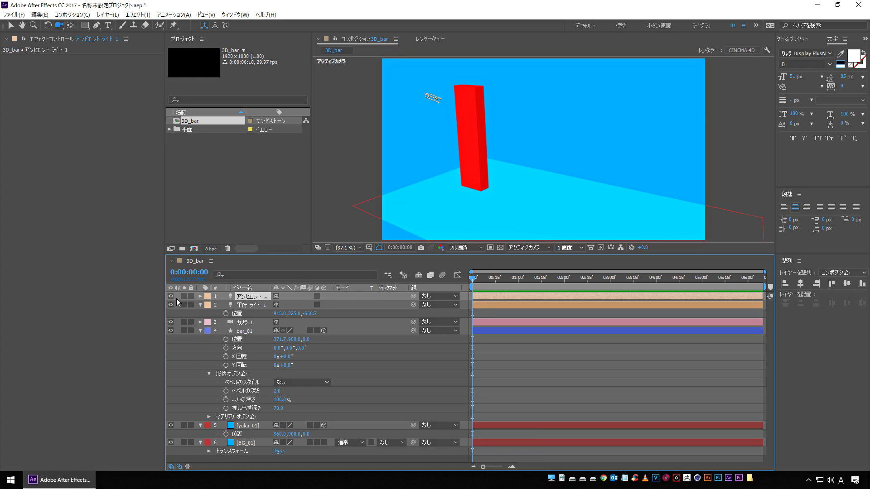
- Set the ambient light's intensity to 80%
left_click(200, 296)
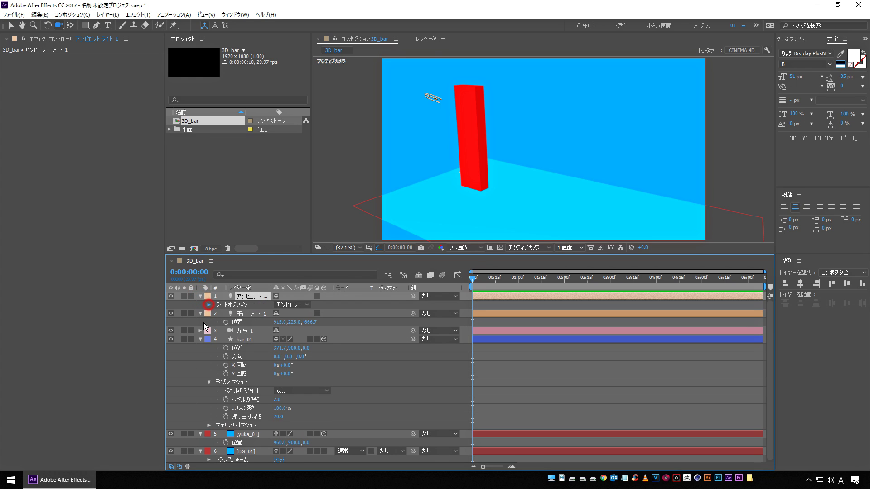
left_click(209, 304)
left_click_drag(277, 313, 272, 313)
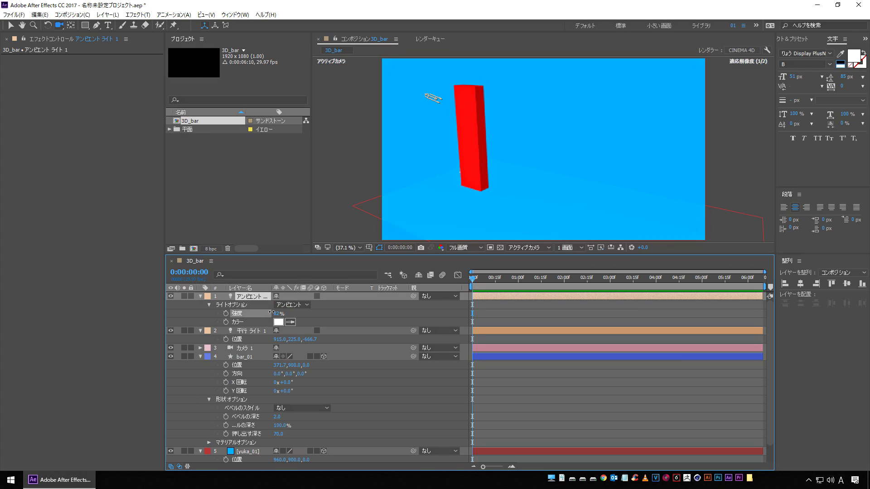
left_click(277, 314)
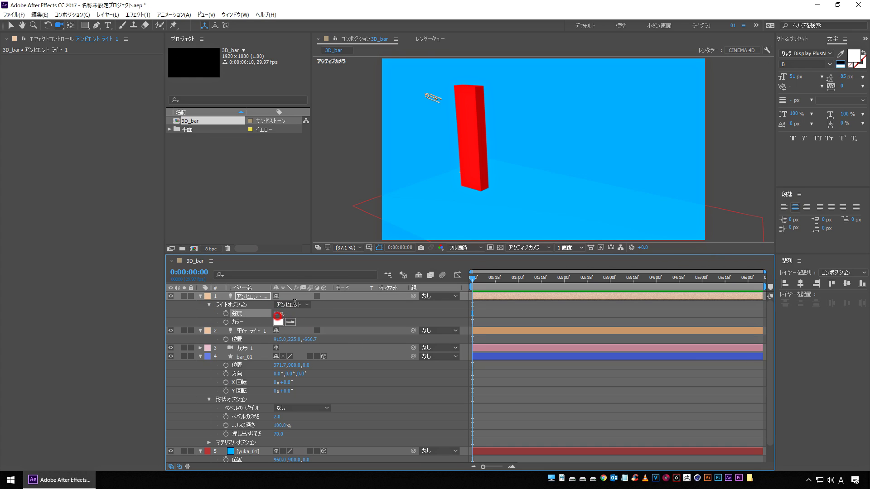
type("80")
key("Return")
left_click(200, 297)
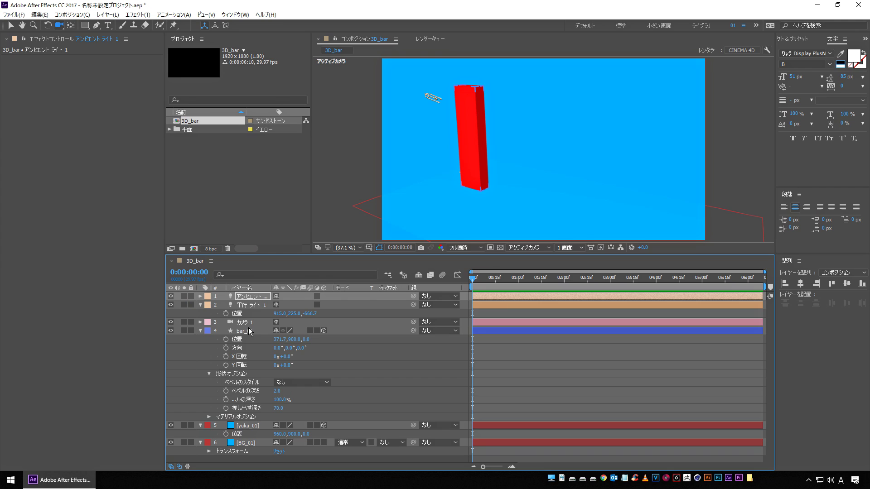
- Scale the yuka_01 floor to 311% and orbit the camera to a new angle
left_click(250, 426)
key("s")
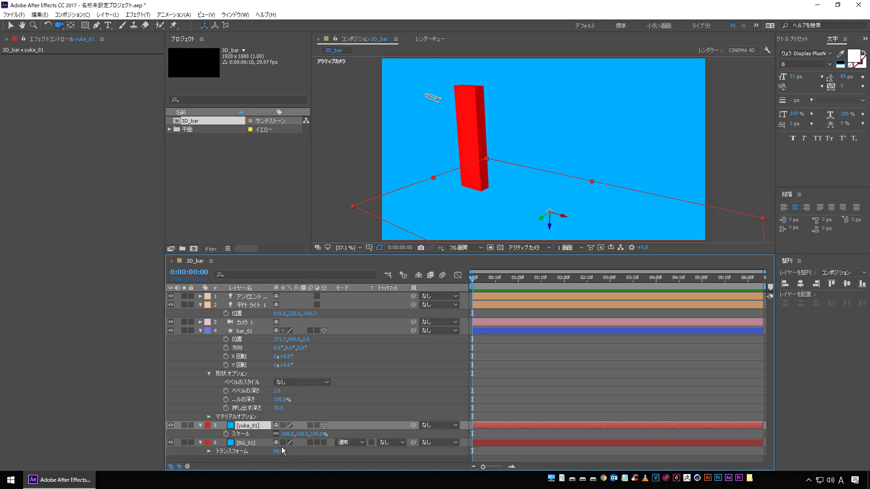
left_click_drag(285, 434, 363, 419)
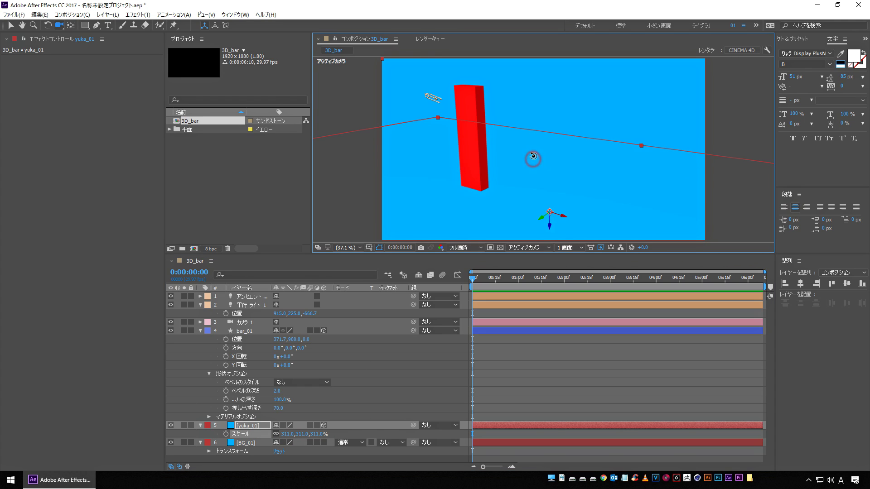
left_click_drag(540, 161, 535, 159)
left_click(533, 351)
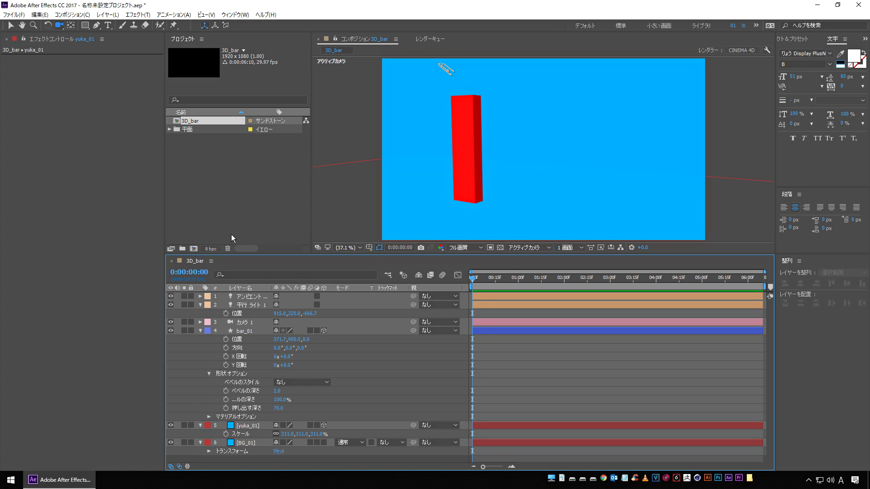
left_click(242, 333)
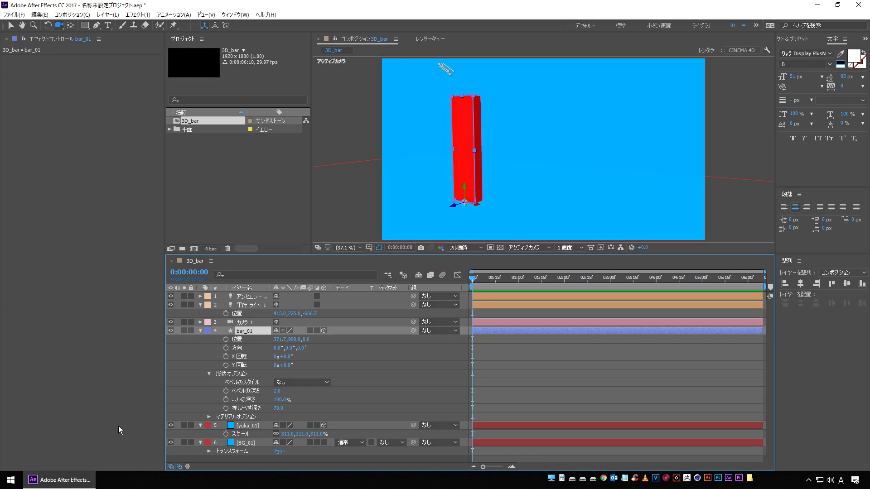
- Turn Casts Shadows on in bar_01's Material Options, then collapse the layer
left_click(208, 374)
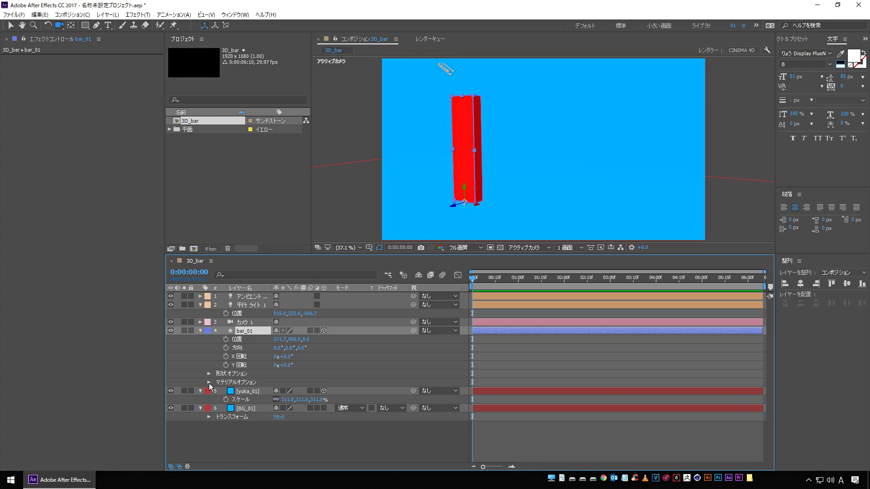
left_click(209, 383)
scroll(229, 445, "down", 2)
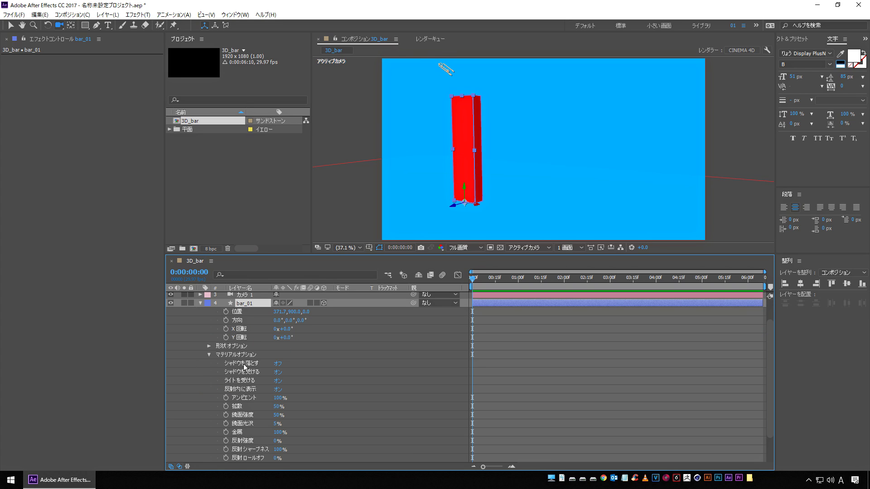
left_click(278, 364)
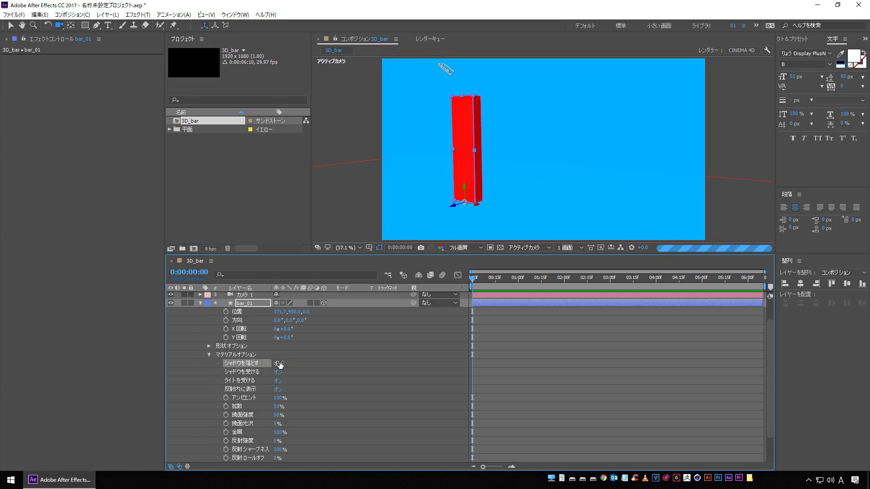
left_click(197, 305)
left_click(197, 305)
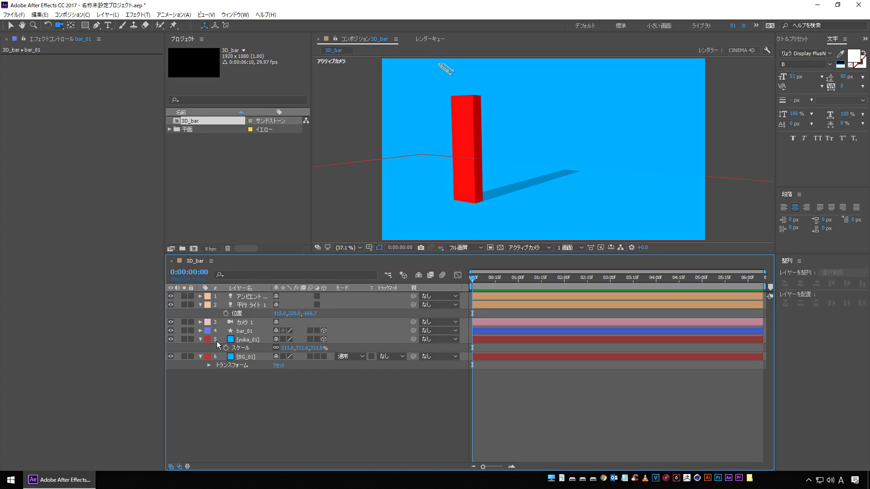
left_click(248, 305)
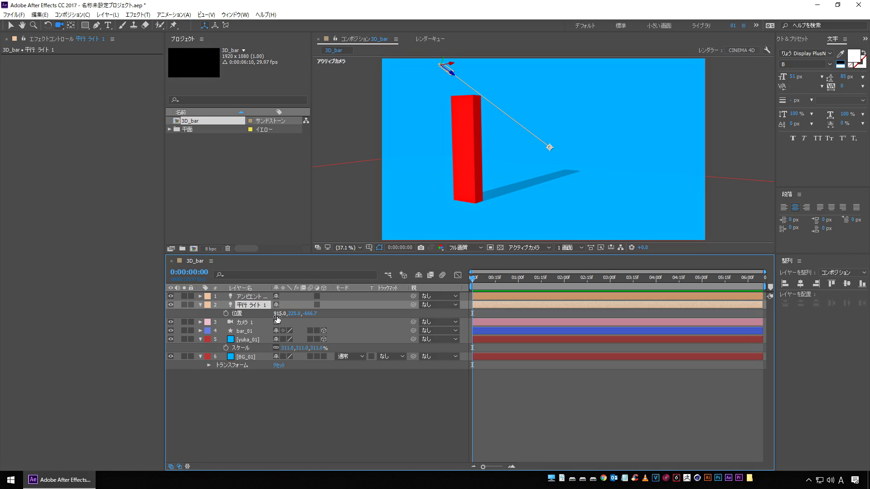
- Move Parallel Light 1 to Position X 693 to reshape the bar's shadow
mouse_move(277, 314)
left_mouse_down()
mouse_move(188, 323)
mouse_move(297, 322)
mouse_move(327, 309)
mouse_move(192, 288)
mouse_move(300, 340)
left_mouse_up()
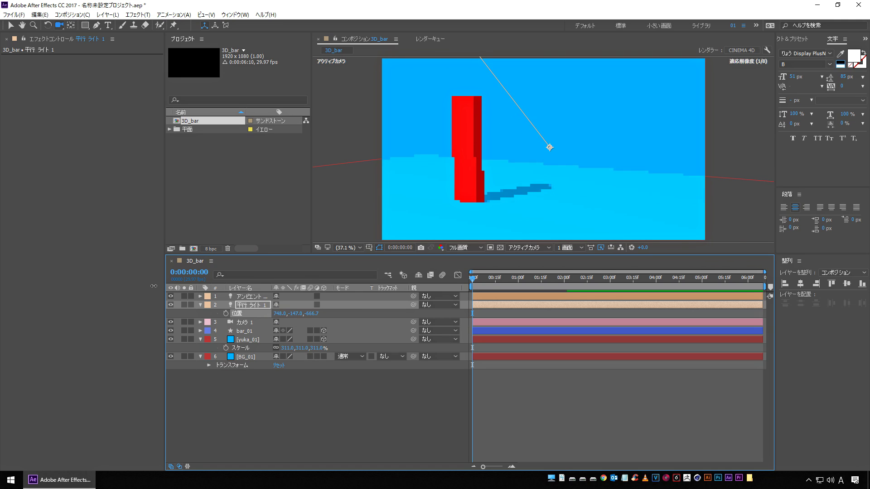
left_click_drag(279, 313, 257, 319)
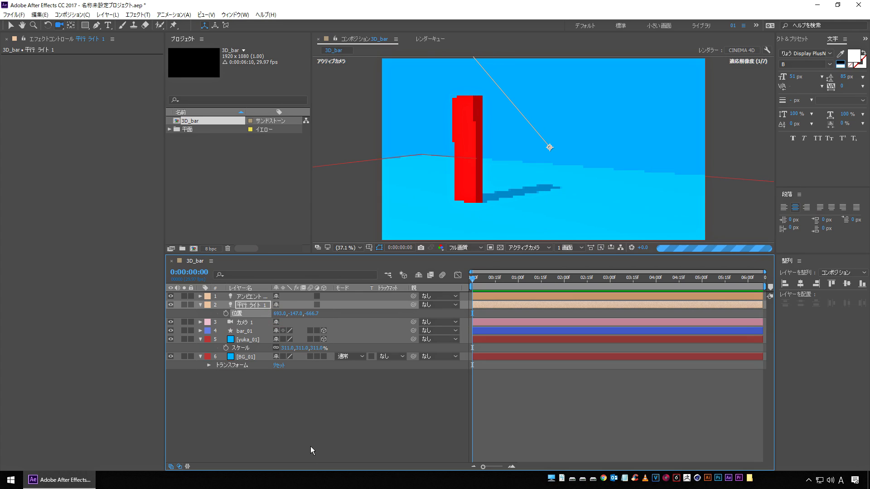
left_click_drag(472, 177, 492, 183)
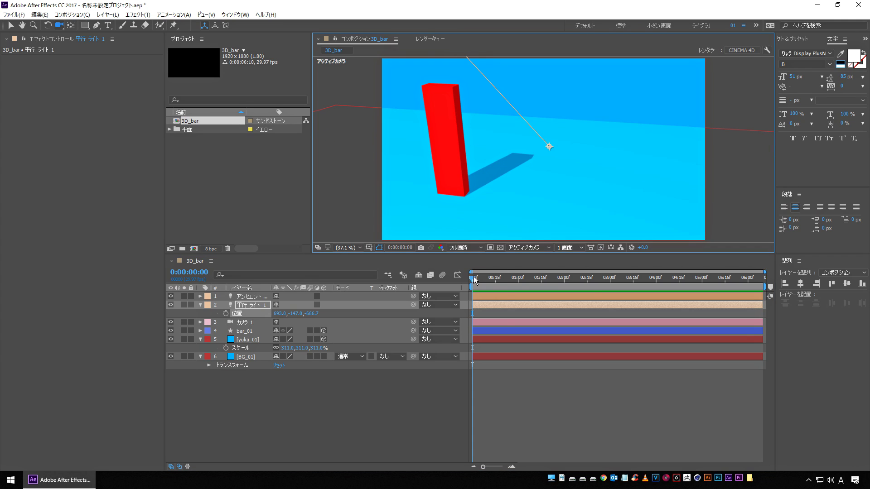
- Set the viewer resolution to Half and orbit the camera until the bar stands upright
left_click(468, 251)
left_click(466, 272)
left_click_drag(469, 168, 524, 165)
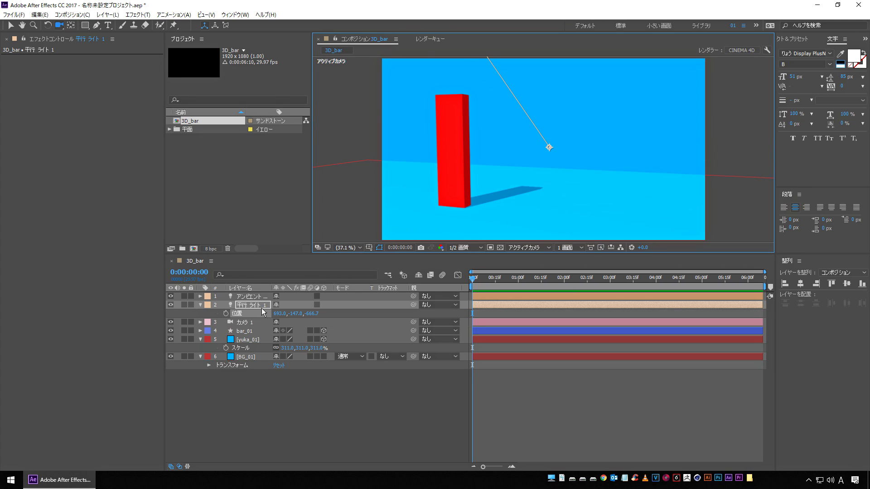
mouse_move(508, 195)
left_mouse_down()
mouse_move(490, 196)
mouse_move(500, 186)
left_mouse_up()
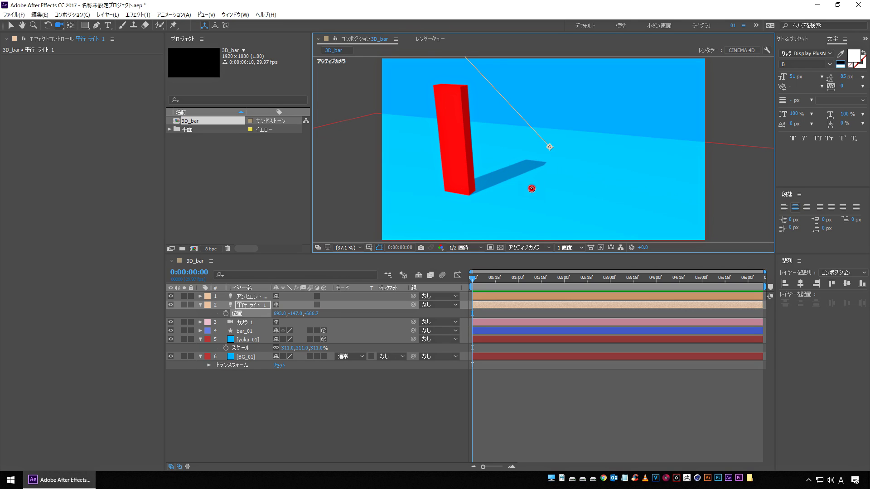
left_click_drag(532, 189, 513, 173)
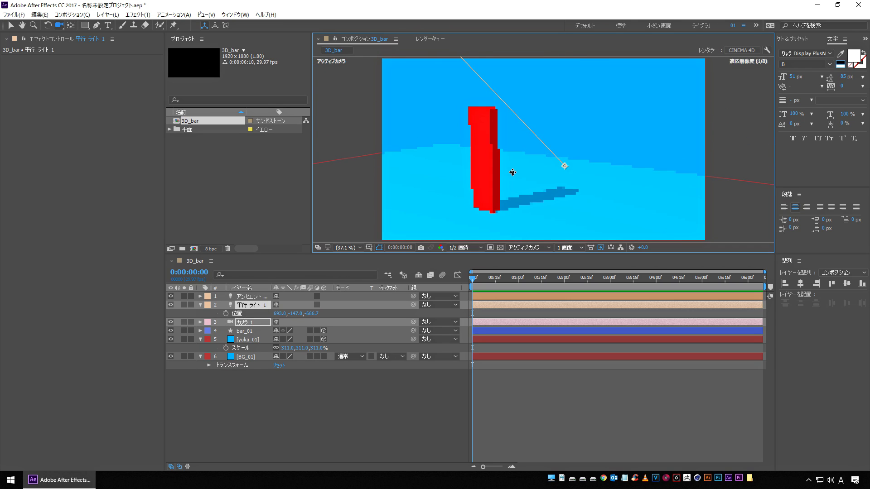
left_click_drag(462, 197, 467, 199)
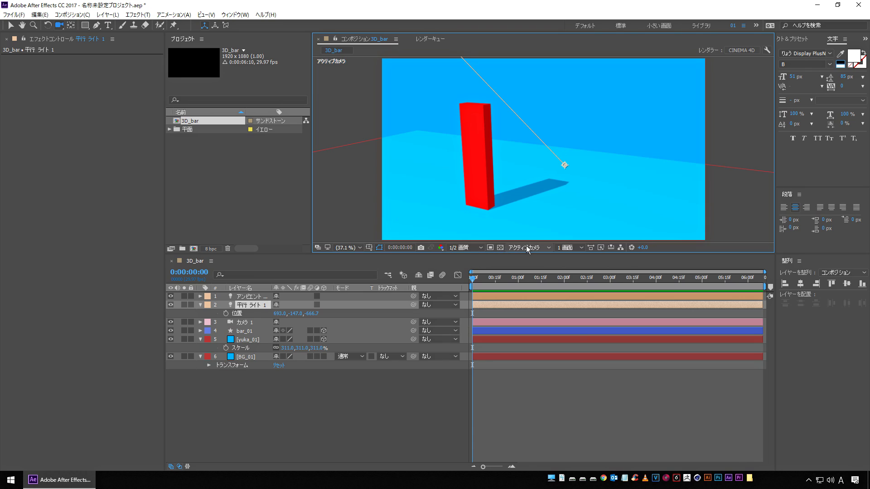
- Switch to Front view and duplicate bar_01 into bar_02, nudged right beside it
left_click(508, 248)
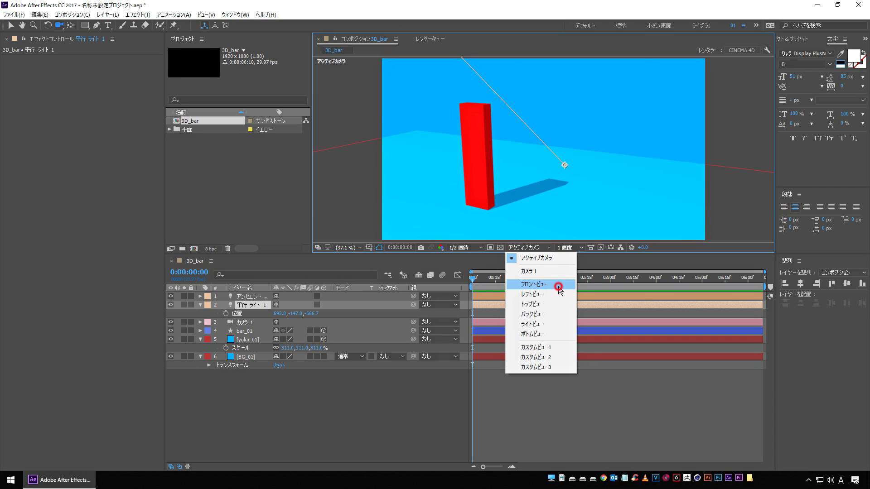
left_click(558, 286)
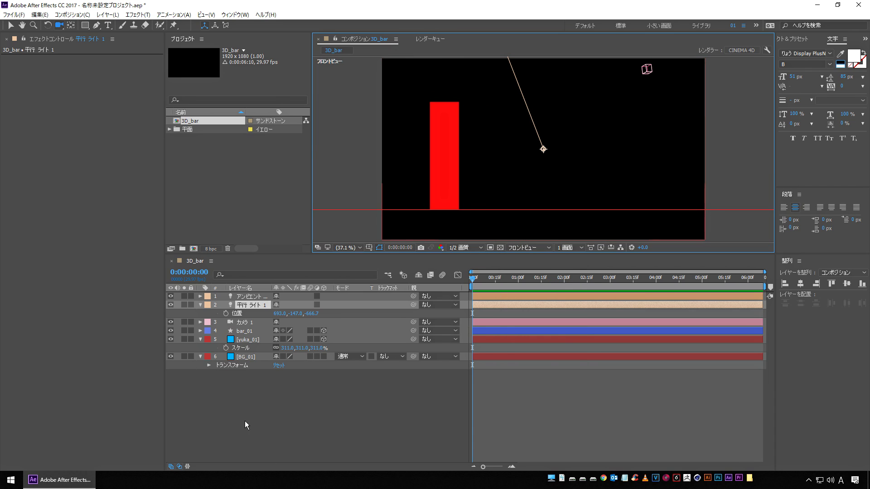
left_click(254, 381)
left_click(245, 333)
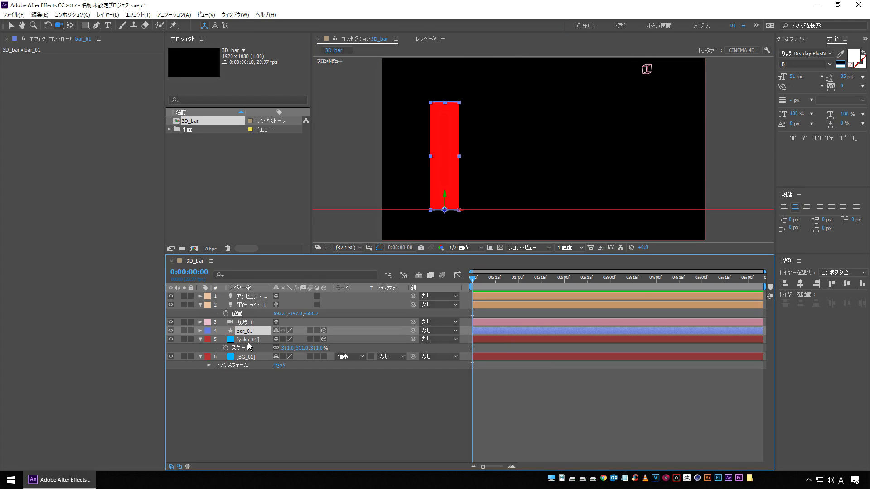
key("ctrl+d")
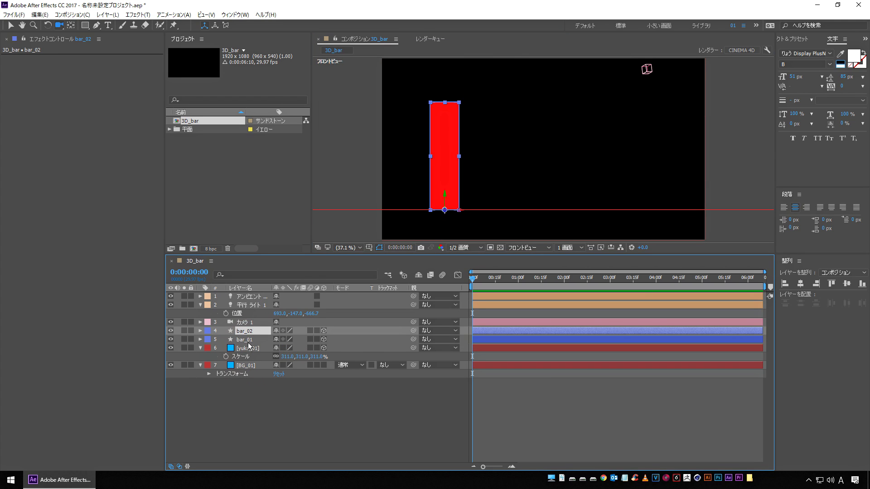
left_click_drag(245, 331, 244, 342)
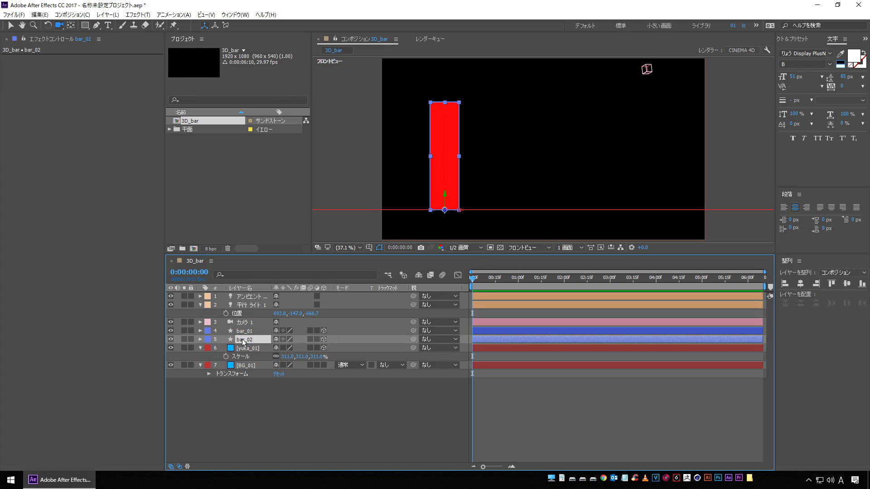
key("shift+Right")
key("shift+Right")
key("shift+Right")
key("shift+Right")
key("shift+Right")
key("shift+Right")
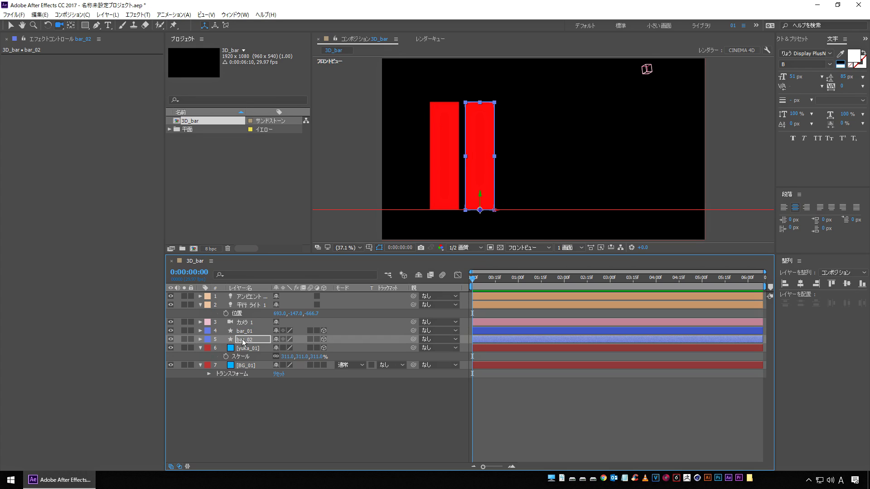
key("shift+Right")
key("shift+Right")
key("shift+Right")
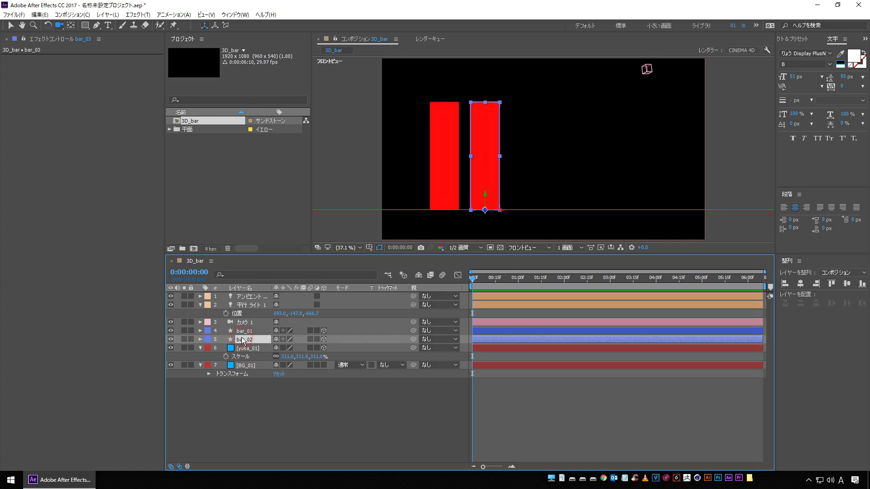
- Create bar_03 through bar_05 the same way, each shifted right, then view through Active Camera
key("ctrl+d")
left_click_drag(244, 341, 252, 354)
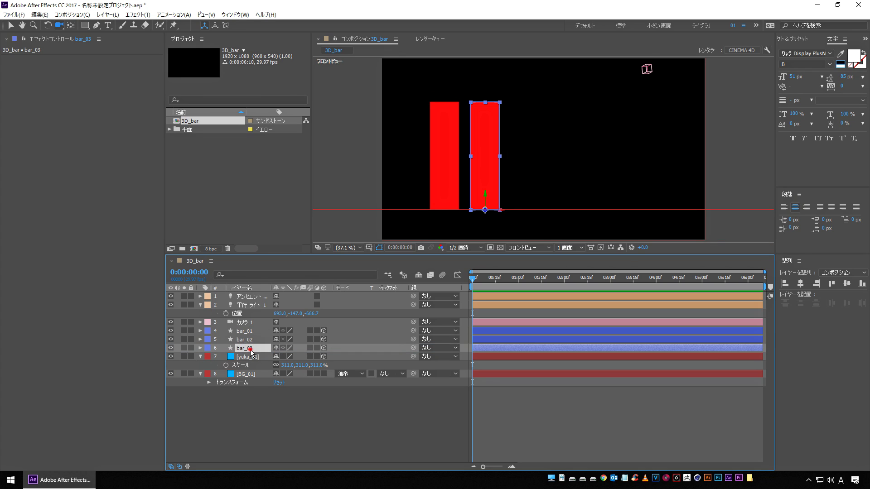
key("shift+Right")
key("shift+Right")
key("shift+Right")
key("shift+Right")
key("shift+Right")
key("shift+Right")
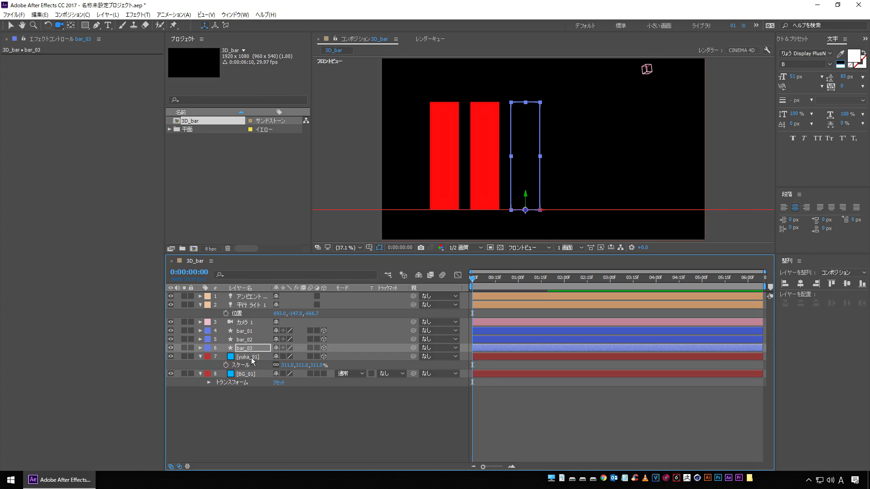
left_click(242, 350)
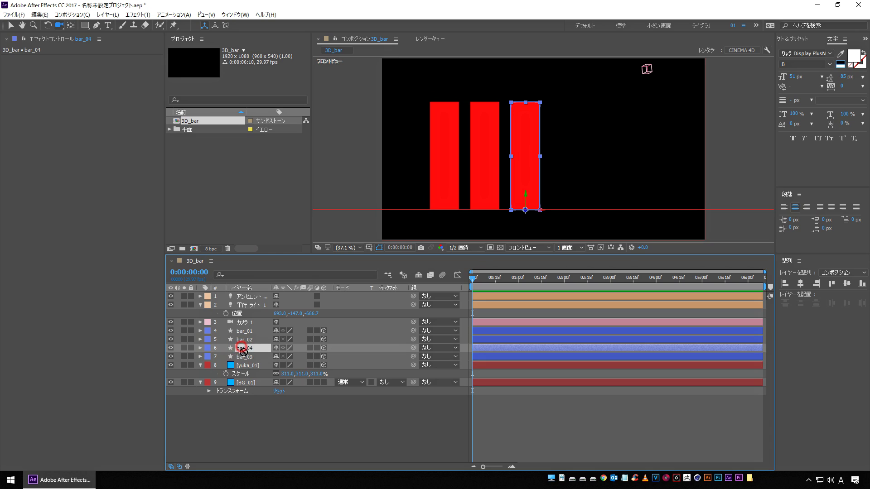
left_click_drag(243, 350, 247, 363)
key("shift+Right")
key("shift+Right")
key("shift+Right")
key("shift+Right")
key("shift+Right")
key("shift+Right")
key("shift+Right")
key("shift+Right")
key("shift+Right")
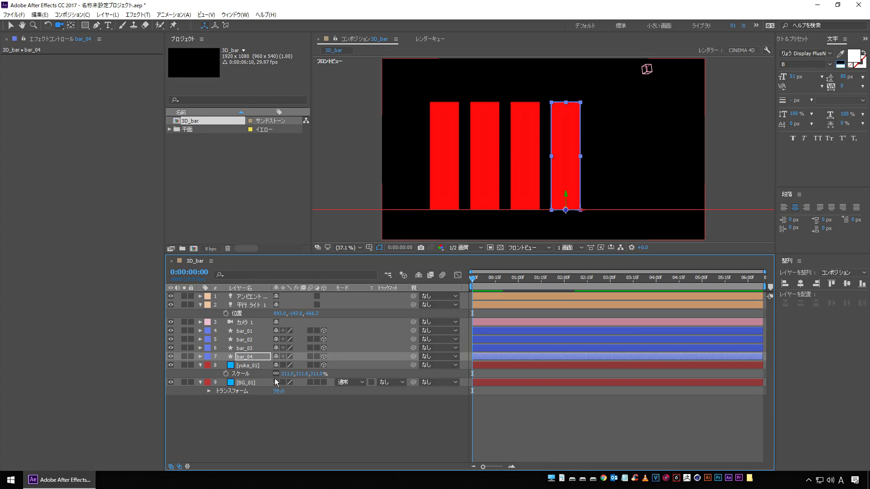
key("ctrl+d")
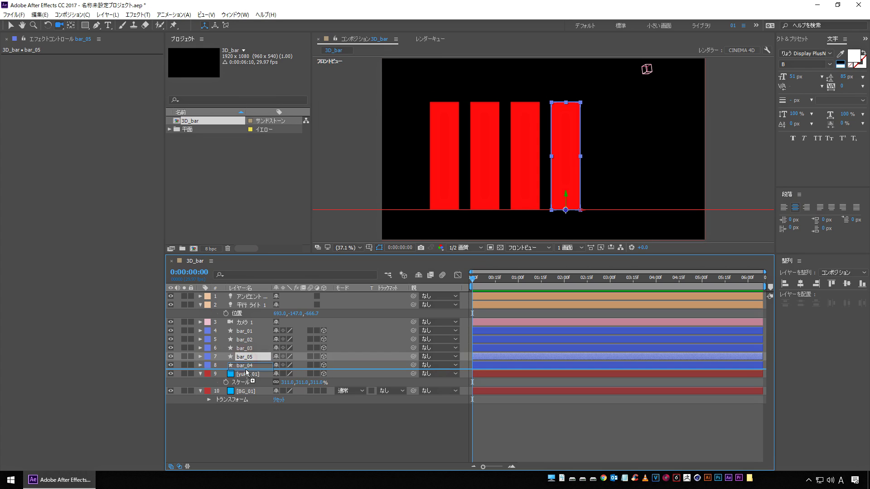
left_click_drag(245, 361, 243, 369)
key("shift+Right")
key("shift+Right")
key("shift+Right")
key("shift+Right")
key("shift+Right")
key("shift+Right")
key("shift+Right")
key("shift+Right")
key("shift+Right")
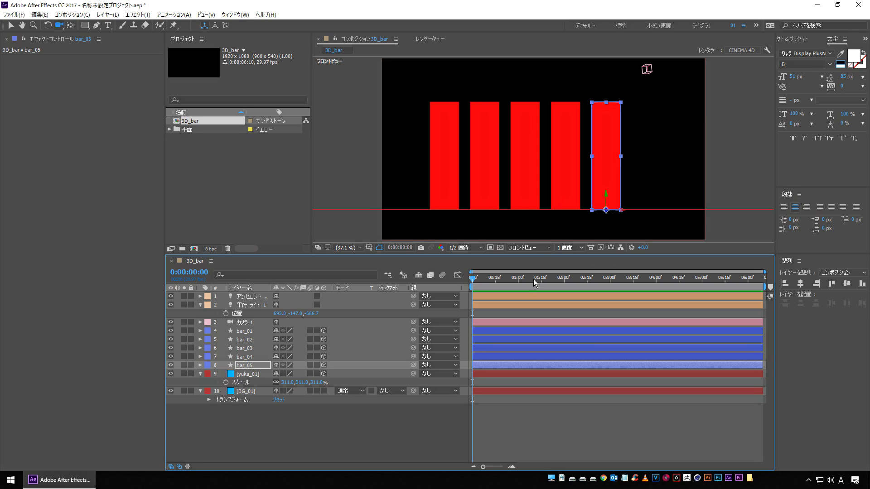
left_click(537, 248)
left_click(535, 258)
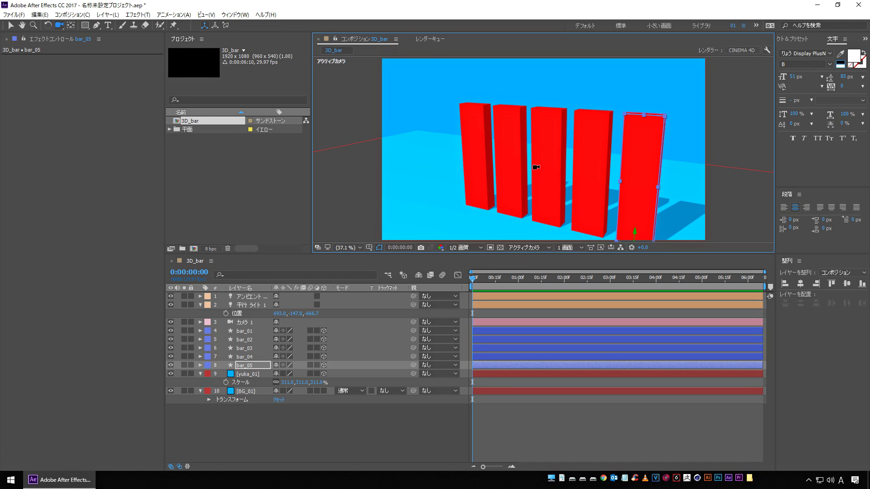
- Orbit the camera to frame all five upright bars, then select bar_01 through bar_05
mouse_move(545, 163)
left_mouse_down()
mouse_move(515, 134)
mouse_move(496, 163)
mouse_move(520, 175)
mouse_move(507, 157)
mouse_move(520, 154)
left_mouse_up()
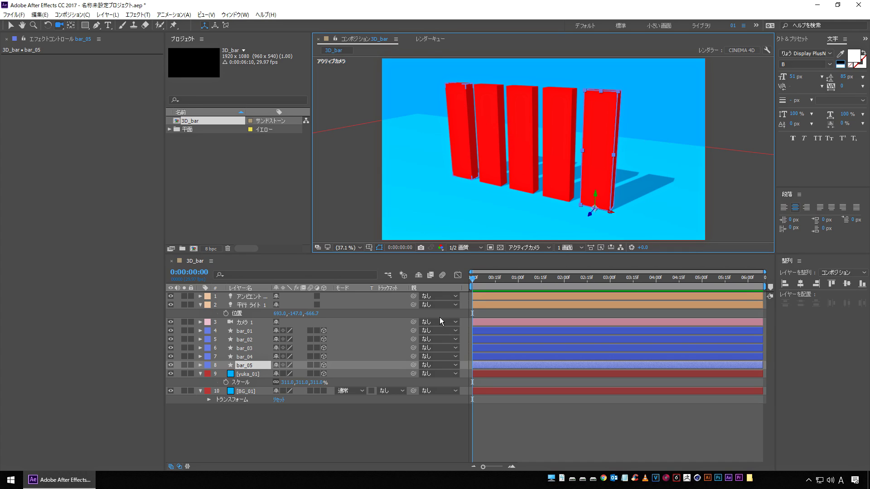
left_click_drag(522, 142, 521, 140)
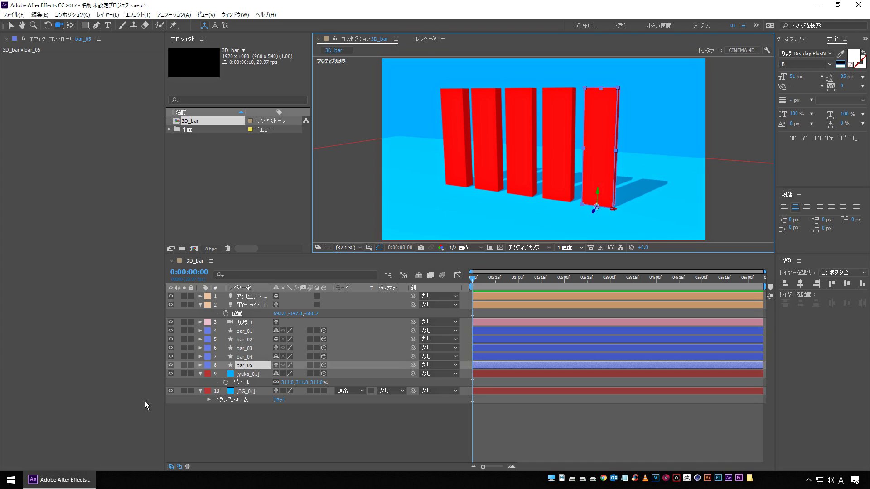
left_click(244, 331)
left_click(242, 366, "shift")
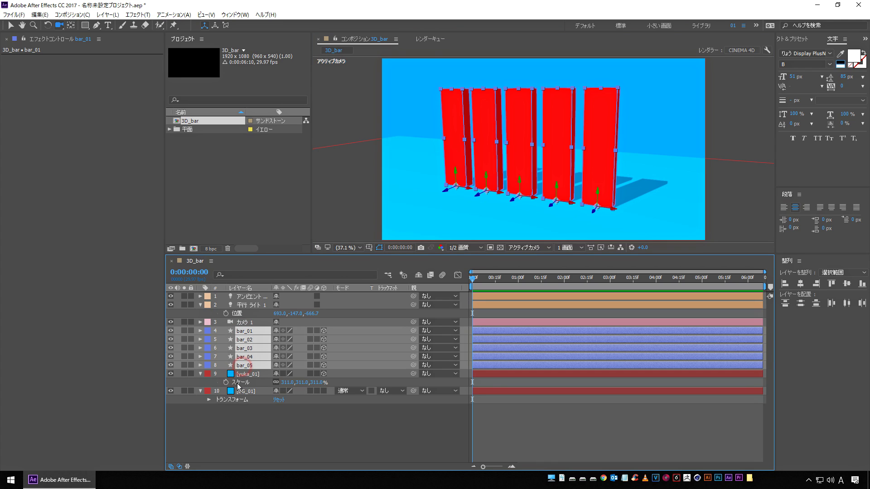
- Show Scale and unlink the scale proportions on all five bars
key("s")
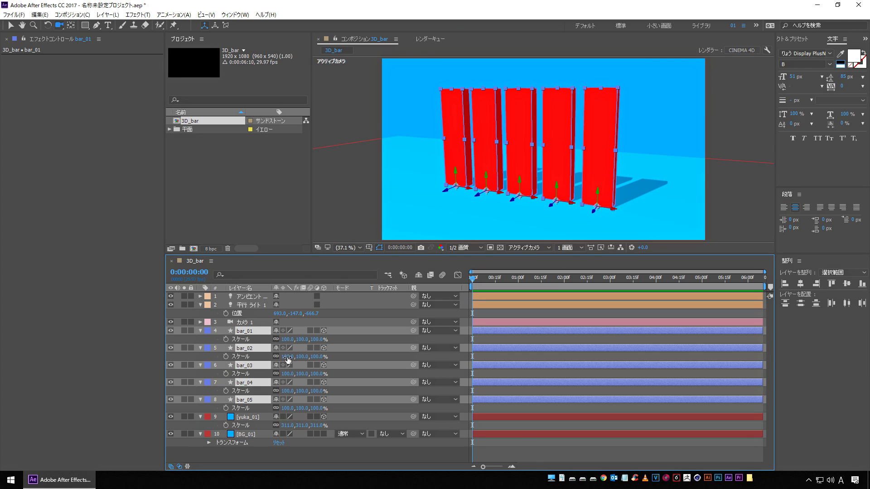
left_click(276, 340)
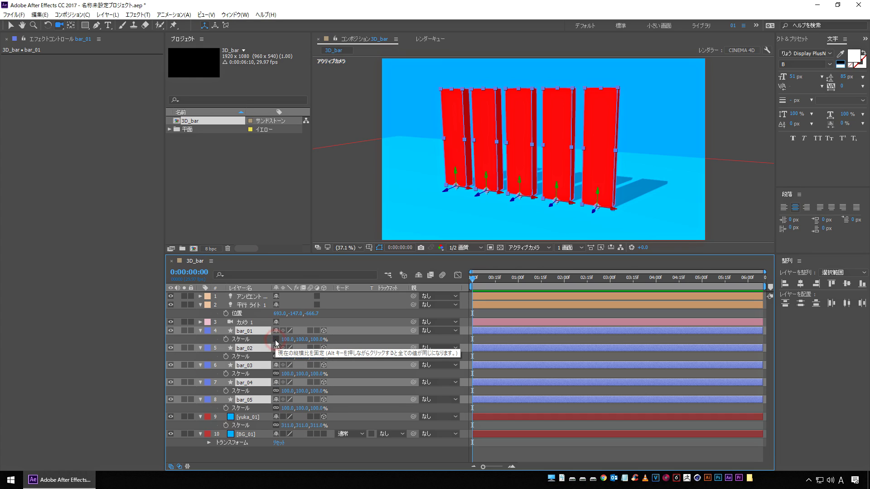
left_click(276, 357)
left_click(276, 374)
left_click(276, 391)
left_click(276, 408)
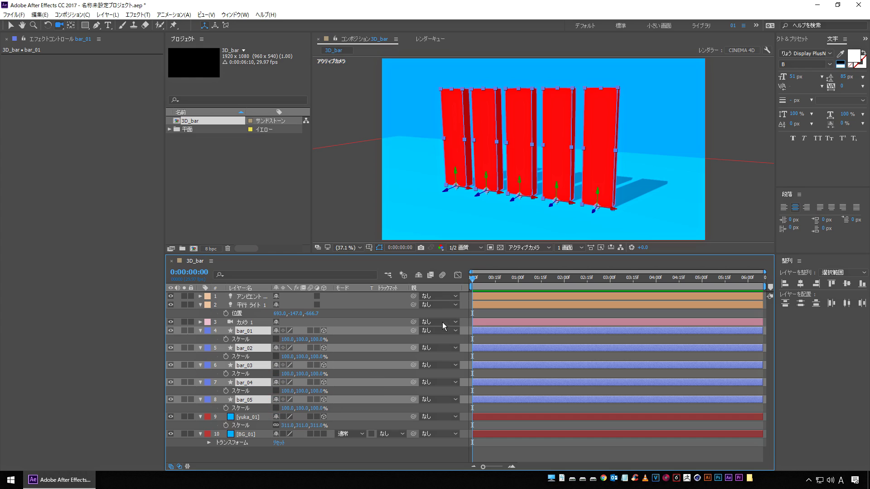
- Enter a Y scale of 0.1% for each of the five bars
left_click(352, 344)
left_click(303, 340)
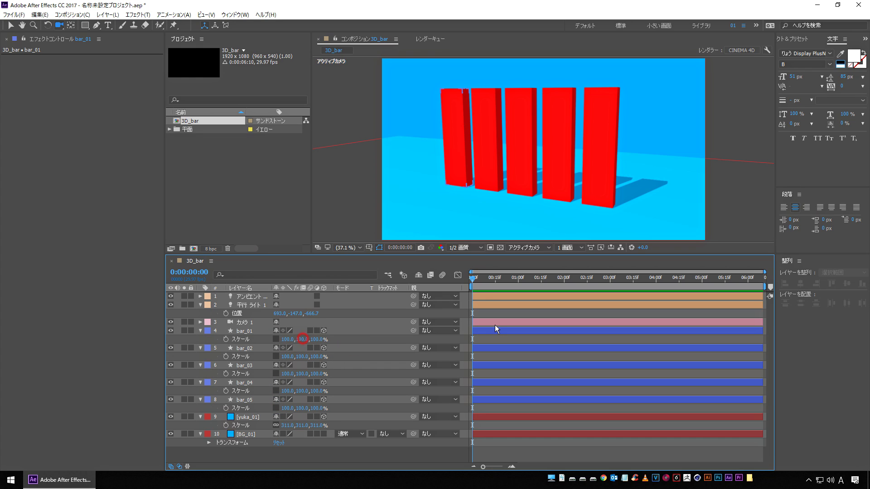
type("0.1")
key("Tab")
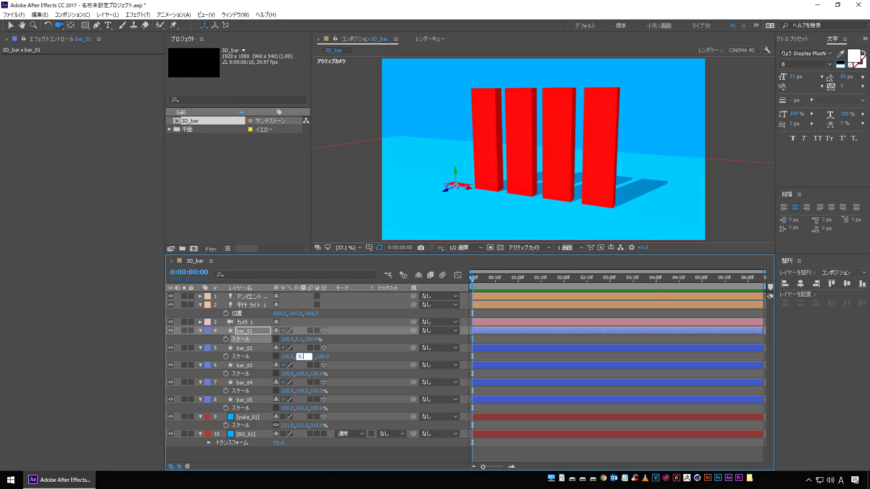
type("1")
key("Tab")
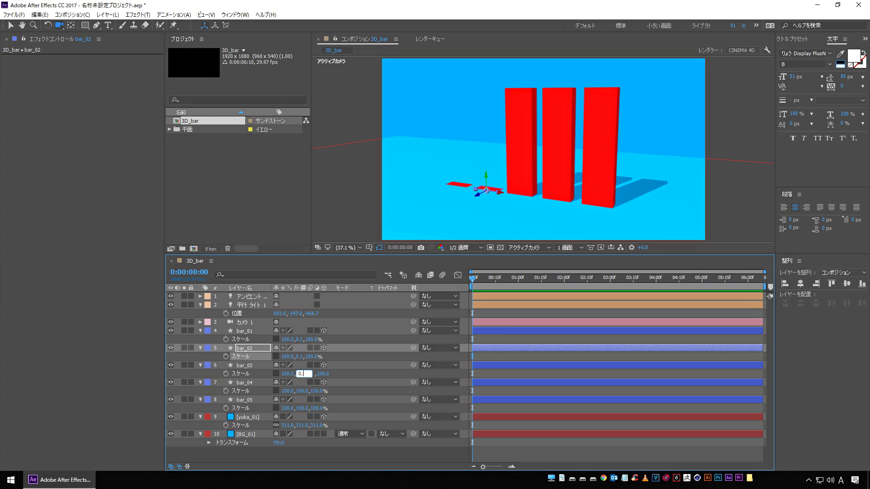
type("1")
key("Tab")
type("1")
key("Tab")
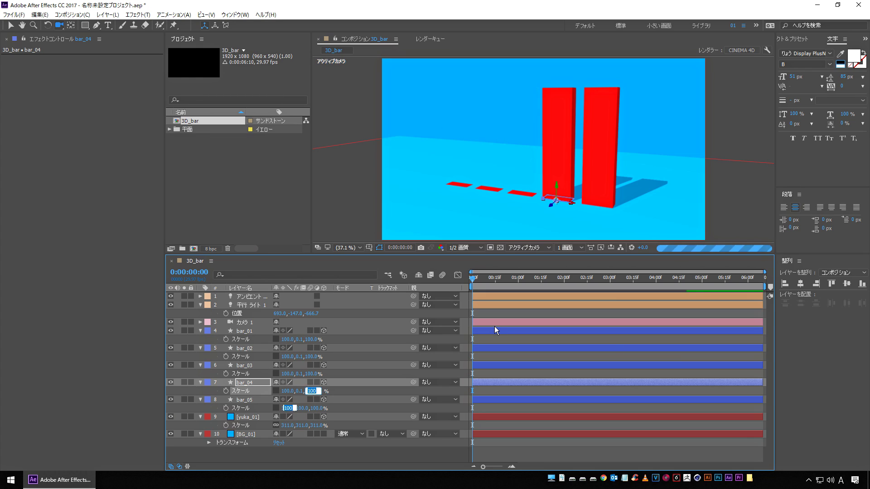
type("0.1")
key("Return")
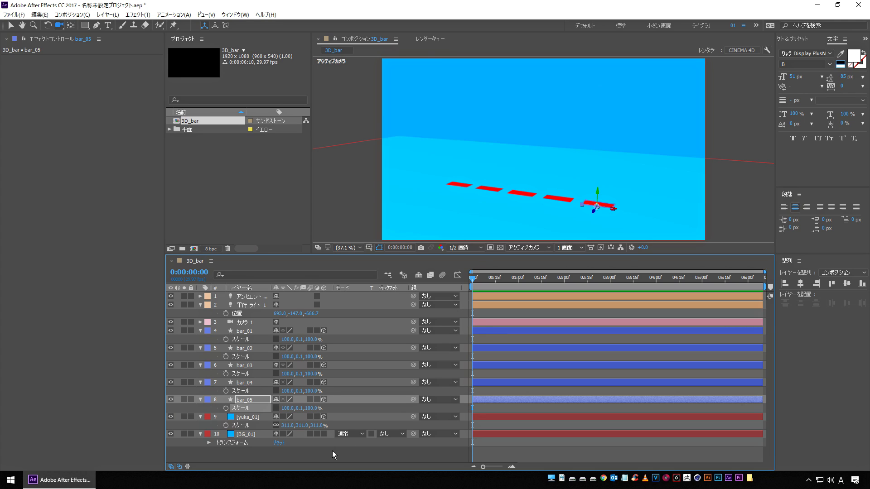
- Start Scale keyframes on all five bars at 0:00, then move to 0:00:01:14
left_click(245, 330)
left_click(240, 399, "shift")
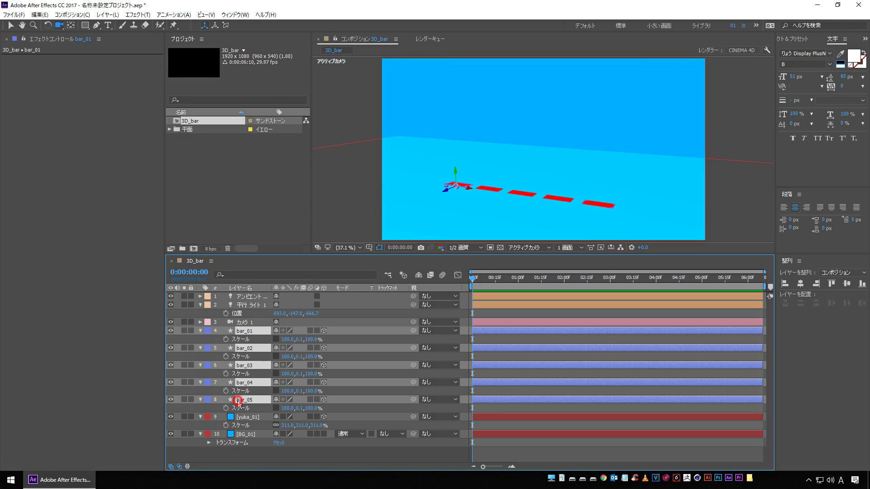
left_click(225, 408)
left_click(361, 449)
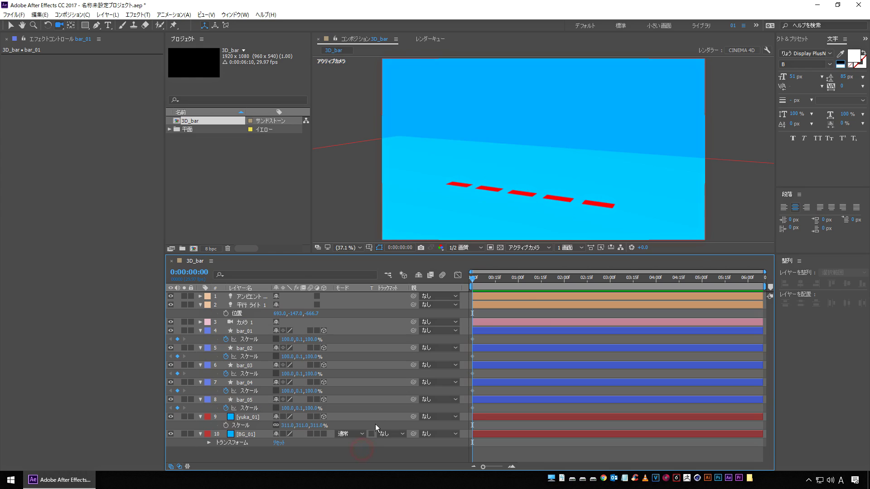
left_click_drag(526, 282, 540, 278)
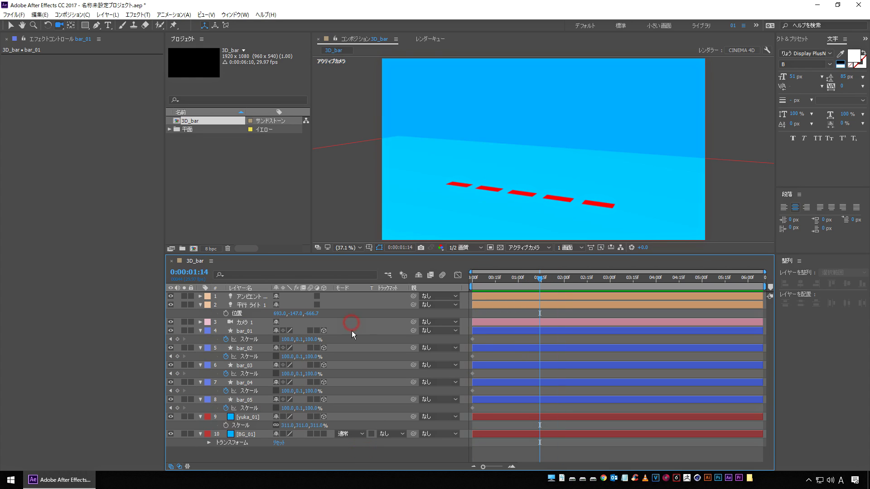
- Scrub the bars' Y scale to rising heights: bar_01 18.1, bar_02 23.1, bar_04 and bar_05 taller
left_click_drag(296, 340, 303, 341)
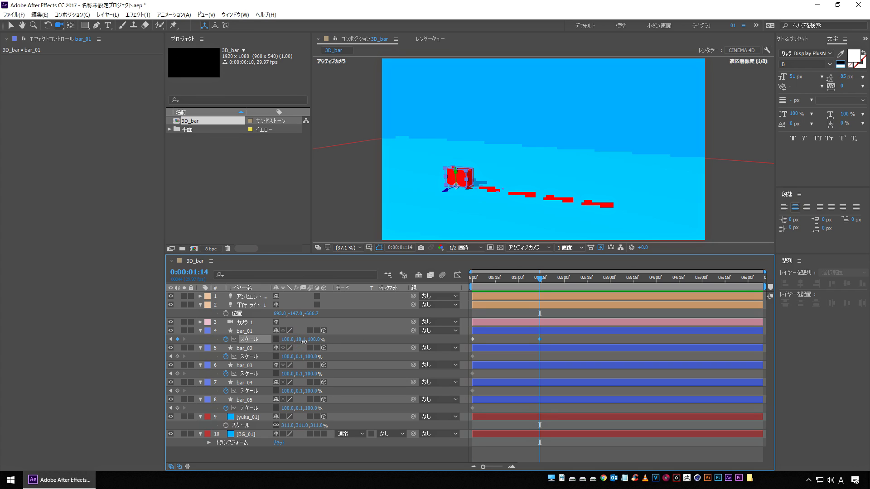
mouse_move(300, 357)
left_mouse_down()
mouse_move(316, 358)
mouse_move(321, 375)
left_mouse_up()
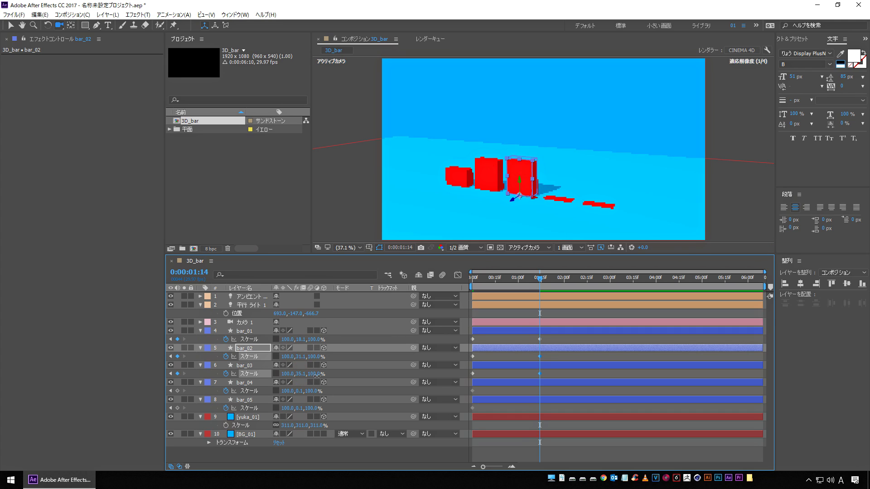
left_click_drag(300, 391, 326, 392)
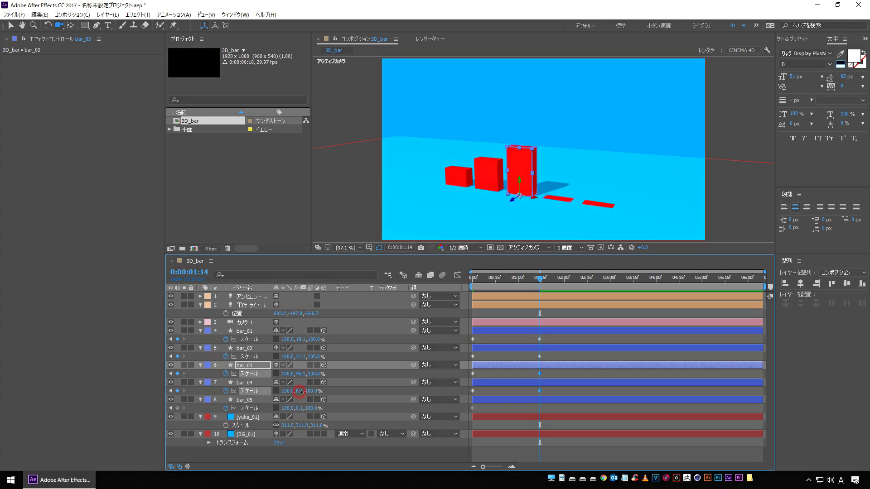
left_click_drag(300, 409, 338, 409)
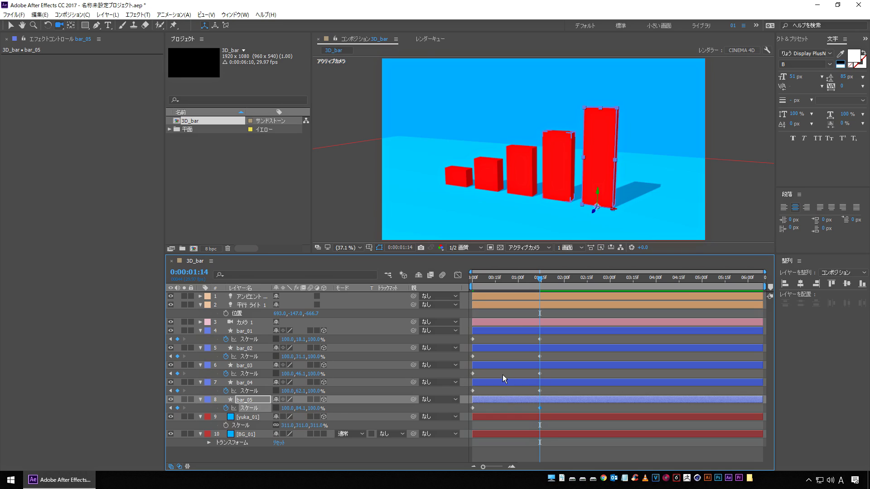
left_click_drag(526, 339, 566, 414)
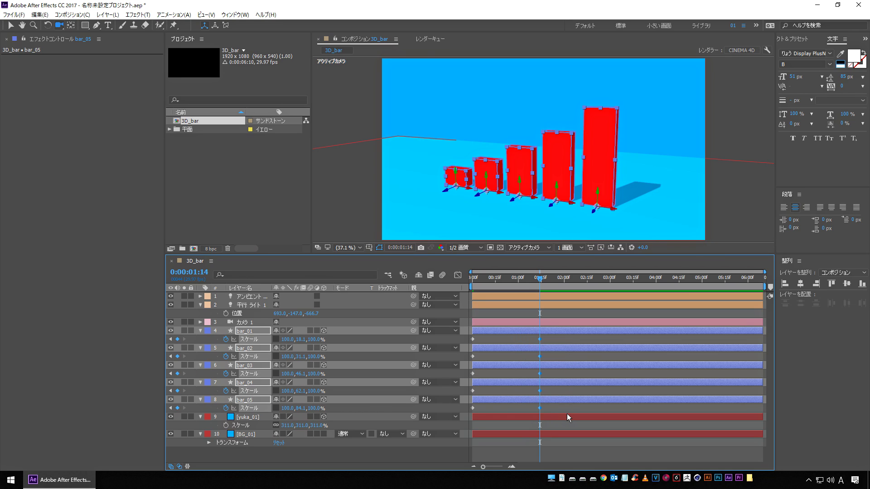
left_click(429, 450)
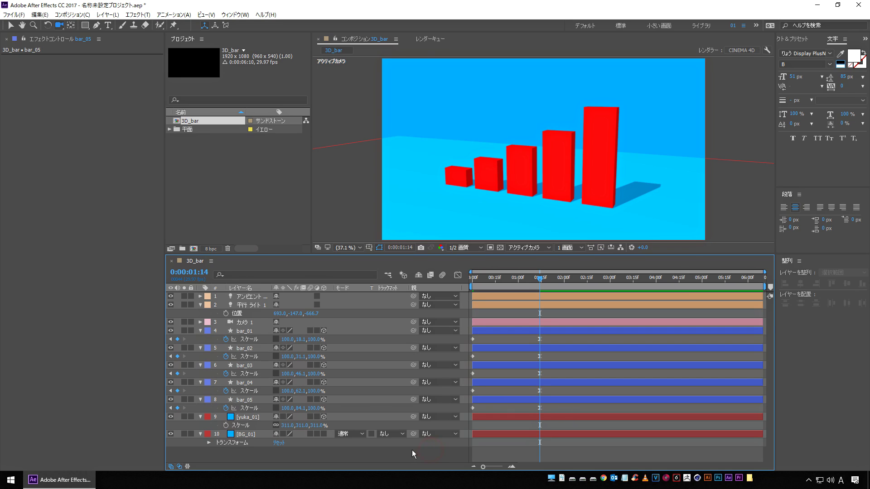
key("Home")
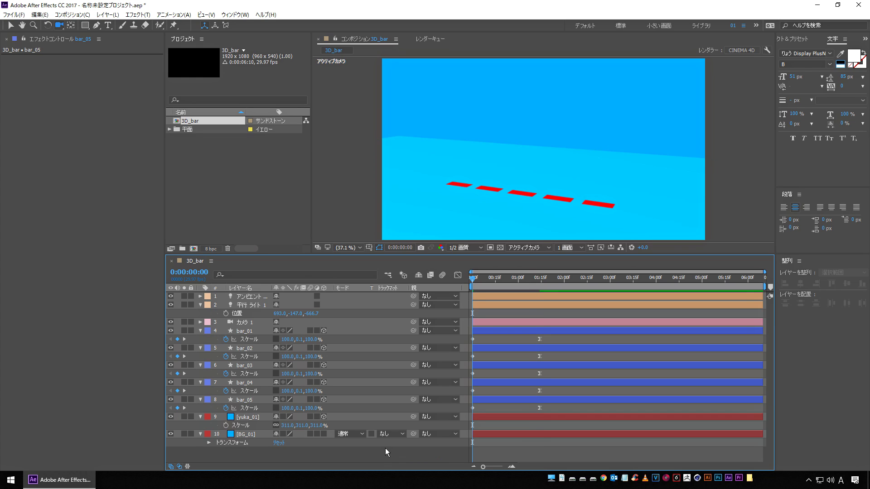
- Preview the bar growth, then shift the five bars' keyframes slightly later
key("space")
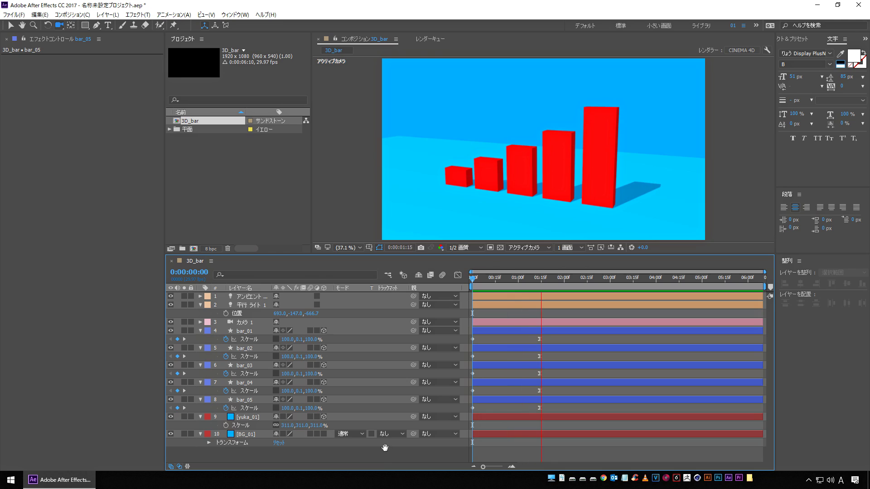
left_click(501, 332)
left_click(499, 399, "shift")
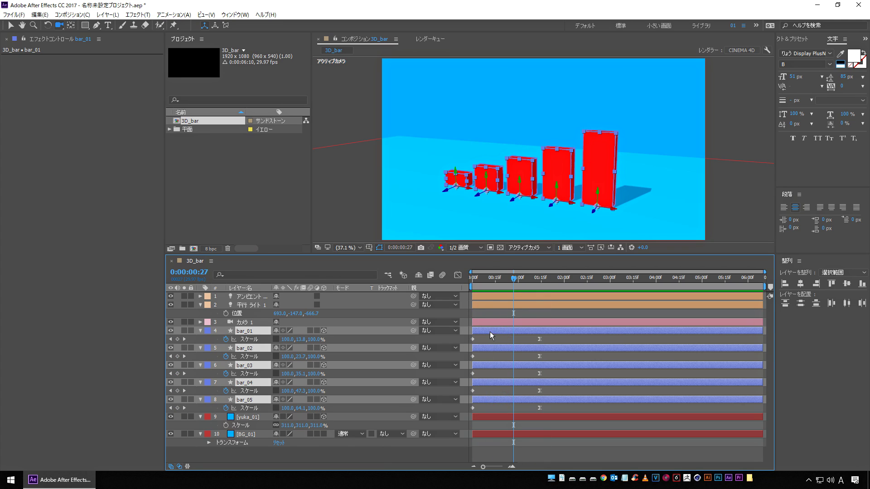
left_click_drag(490, 335, 508, 334)
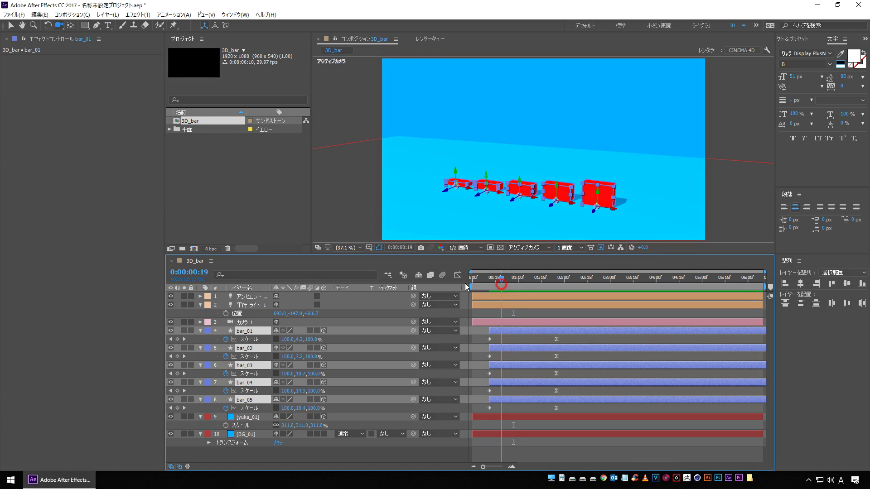
- Preview the adjusted bar animation again from the start
left_click(471, 278)
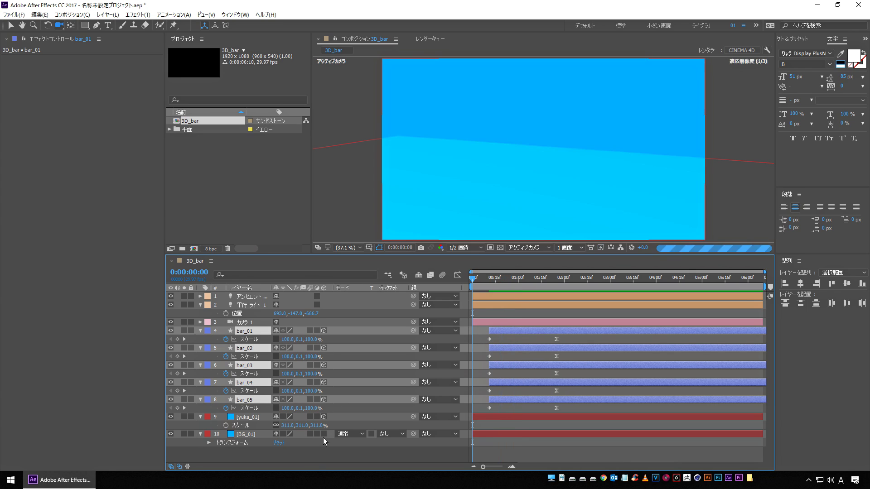
left_click(297, 455)
key("space")
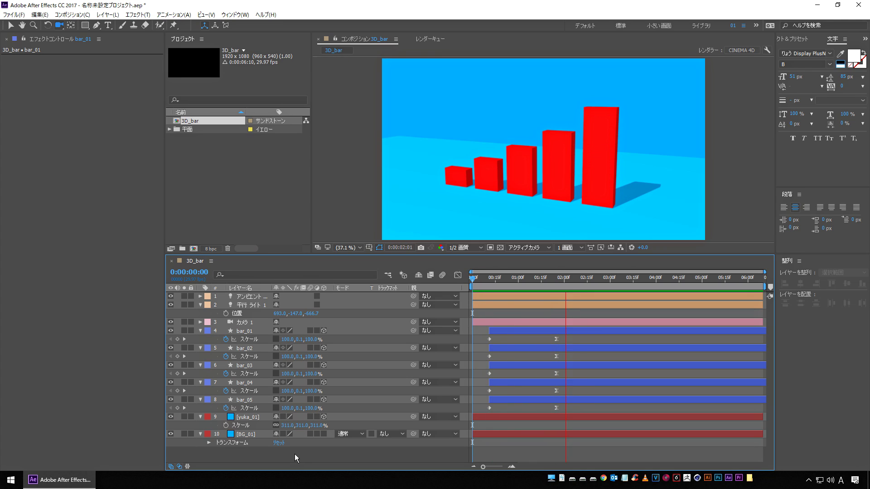
key("space")
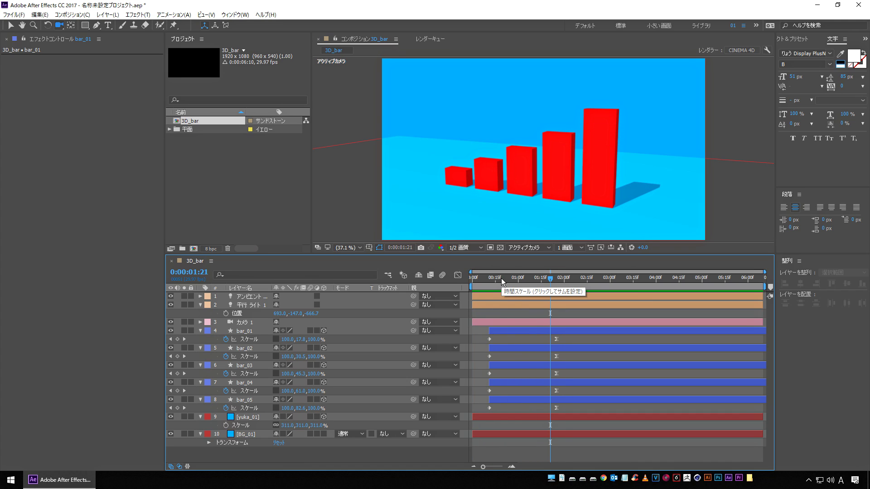
left_click(526, 248)
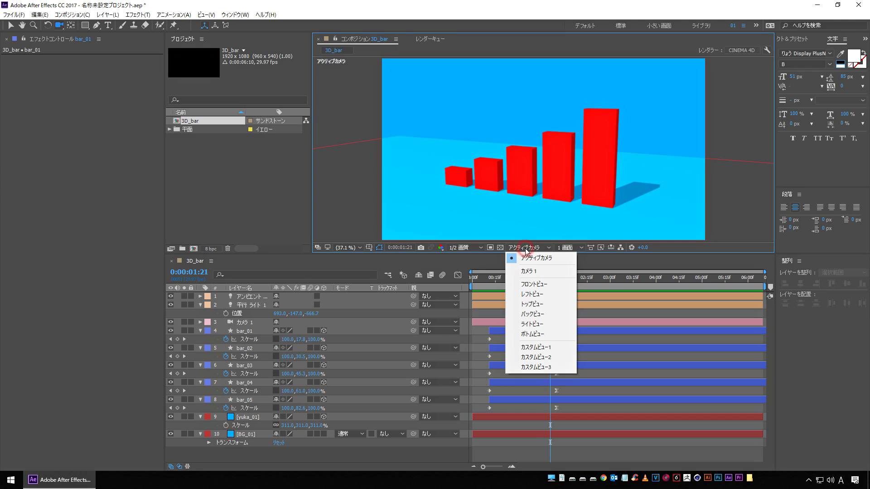
- In Top view, create a 2018 text layer, place it above the camera, and make it 3D
left_click(551, 304)
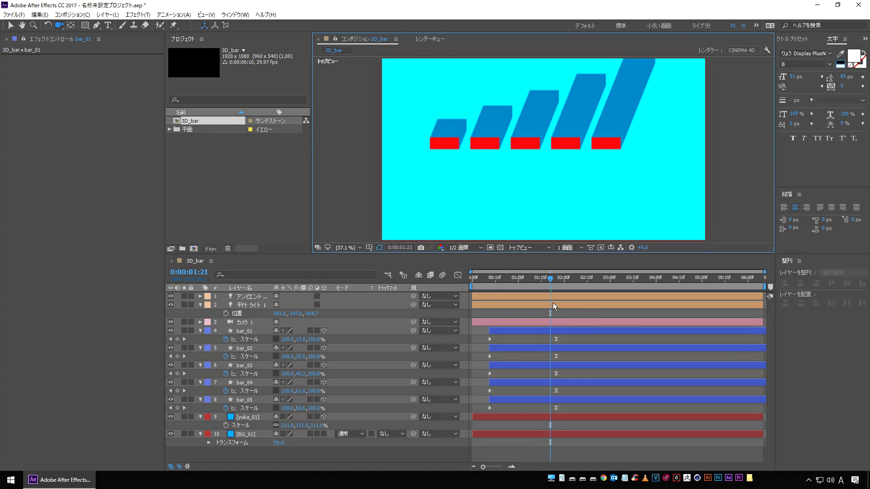
left_click(108, 25)
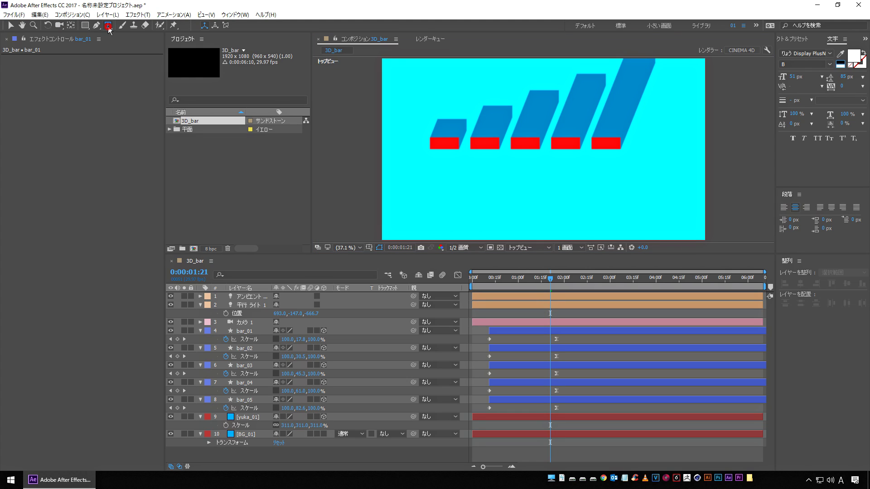
left_click(598, 173)
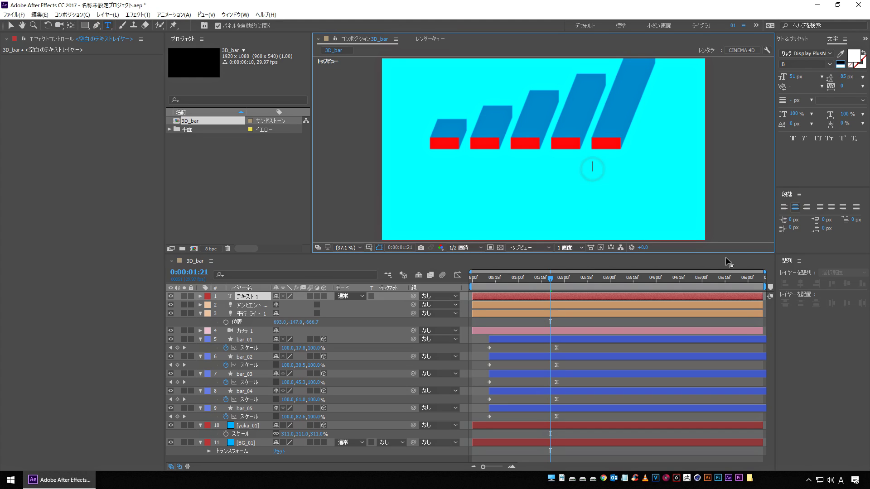
type("2018")
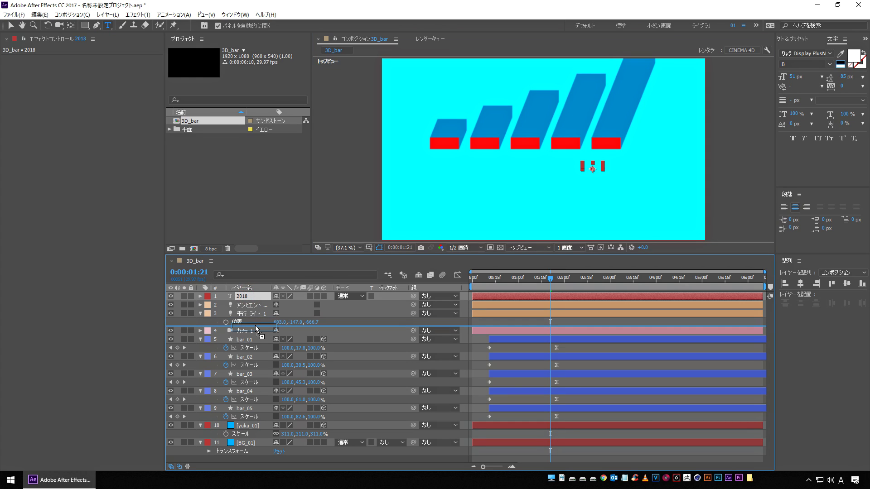
left_click_drag(251, 297, 253, 327)
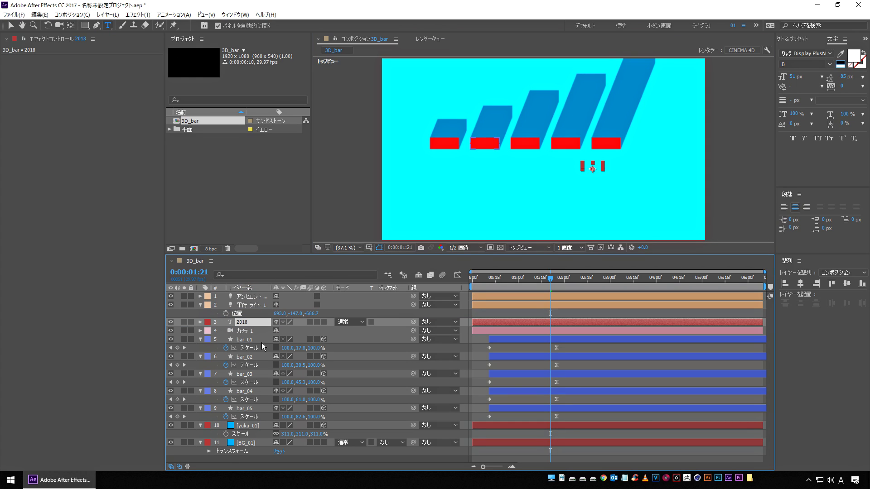
left_click(325, 322)
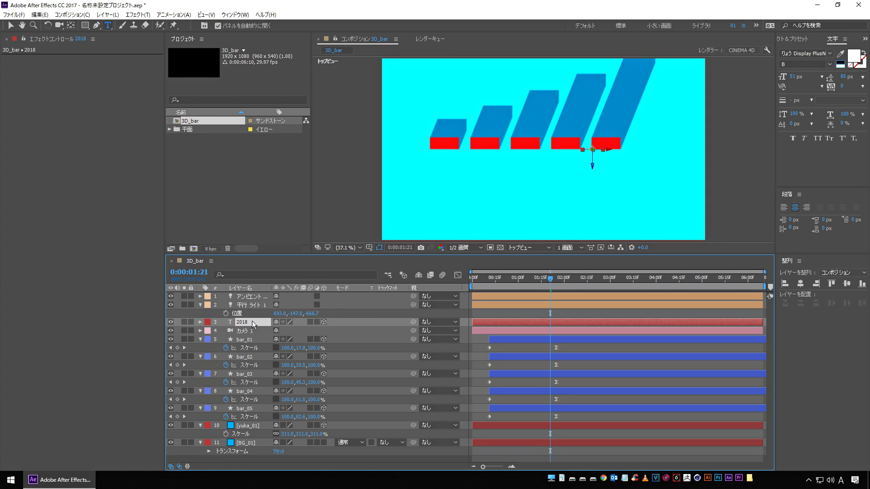
key("r")
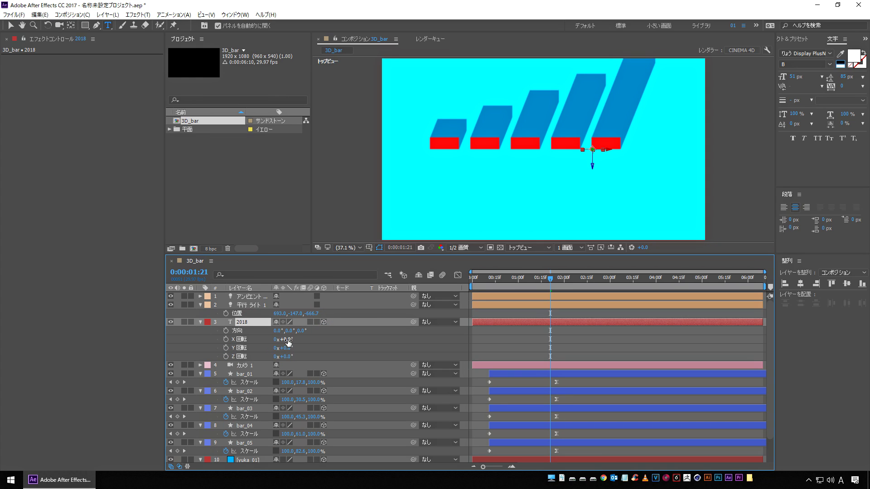
- Rotate the 2018 label −90° on X and make its text black
type("-90")
key("Return")
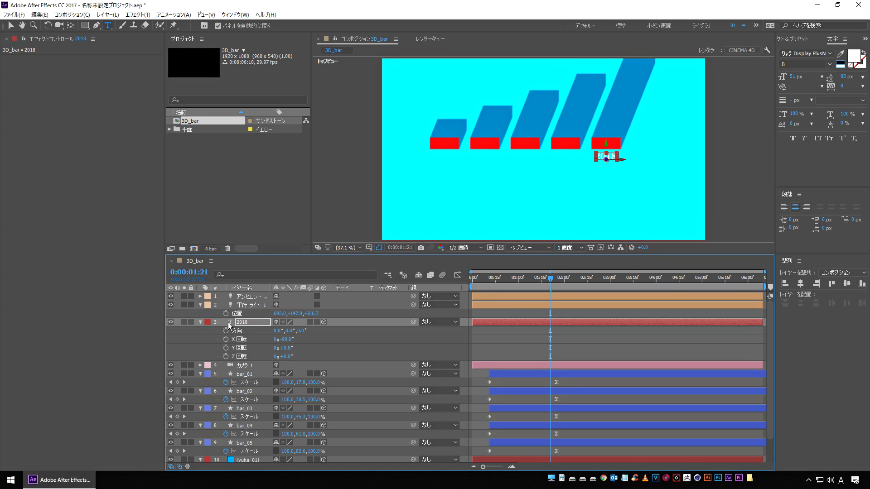
left_click(840, 64)
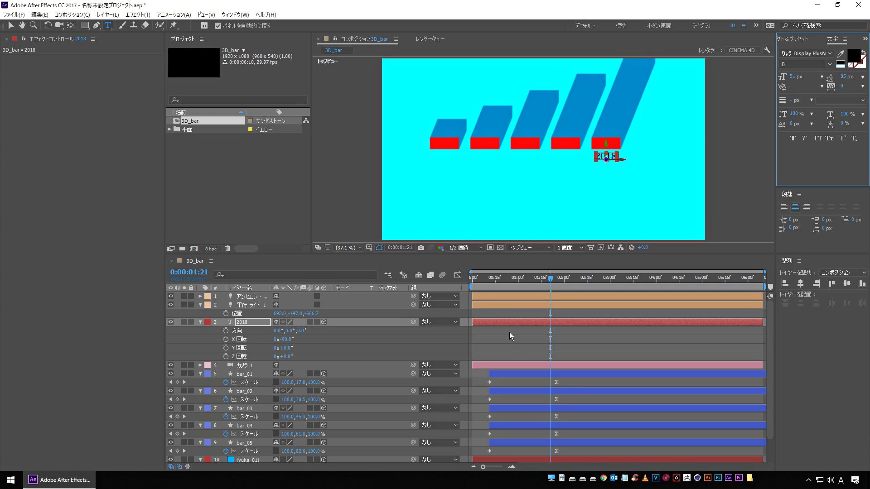
left_click(499, 347)
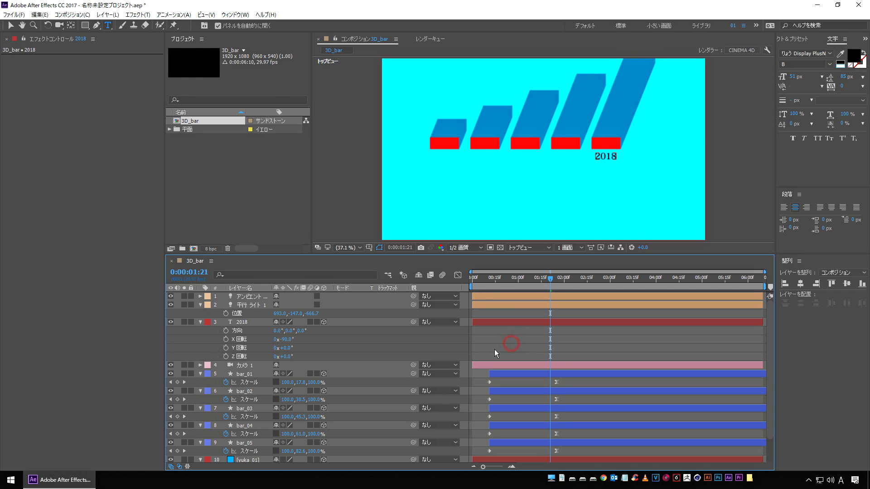
- Select the 2018 layer and switch the viewer back to Active Camera
left_click(240, 322)
key("Return")
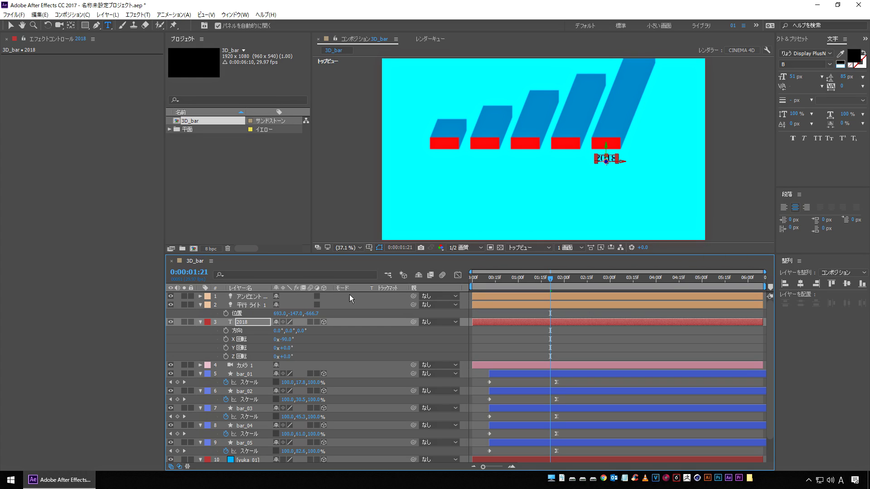
left_click(454, 248)
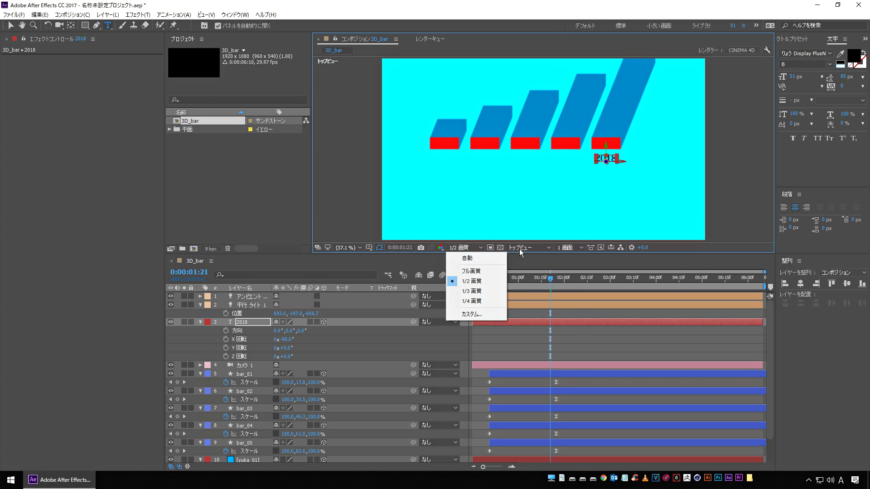
left_click(521, 248)
left_click(531, 257)
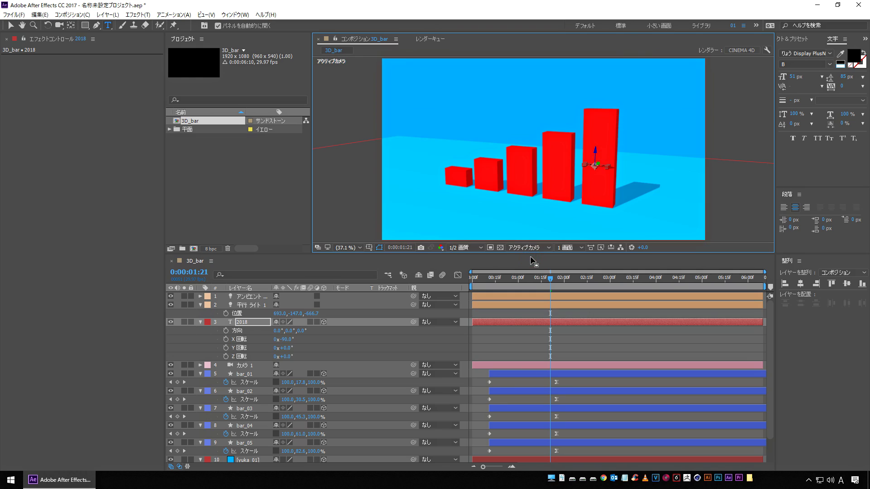
- Set the 2018 label's Position Y to 900
left_click(257, 322)
key("p")
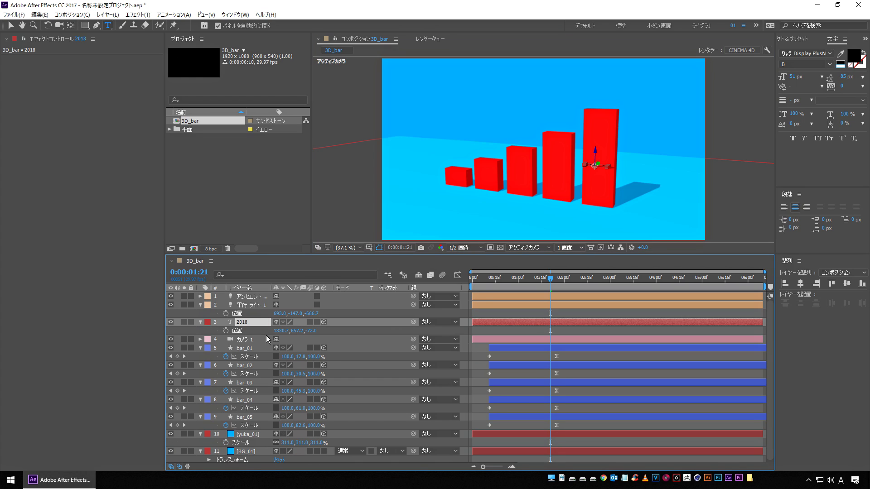
left_click(297, 331)
type("900")
key("Return")
left_click(571, 327)
left_click(9, 25)
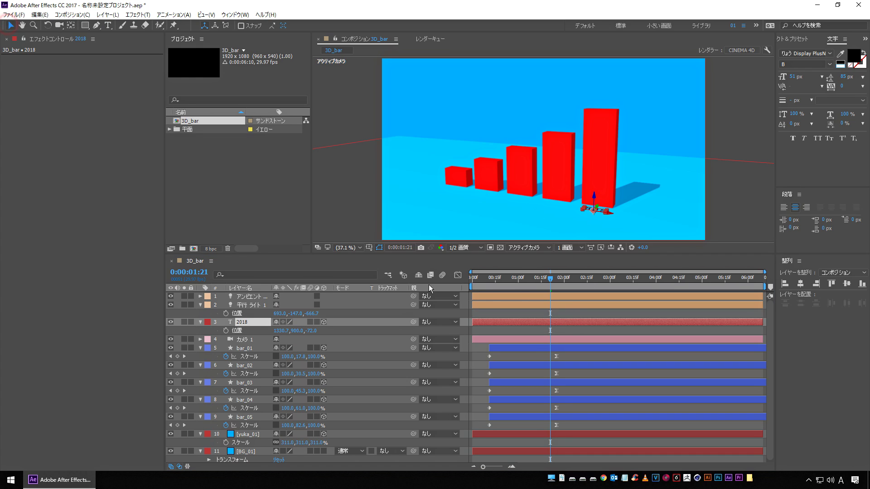
left_click(568, 327)
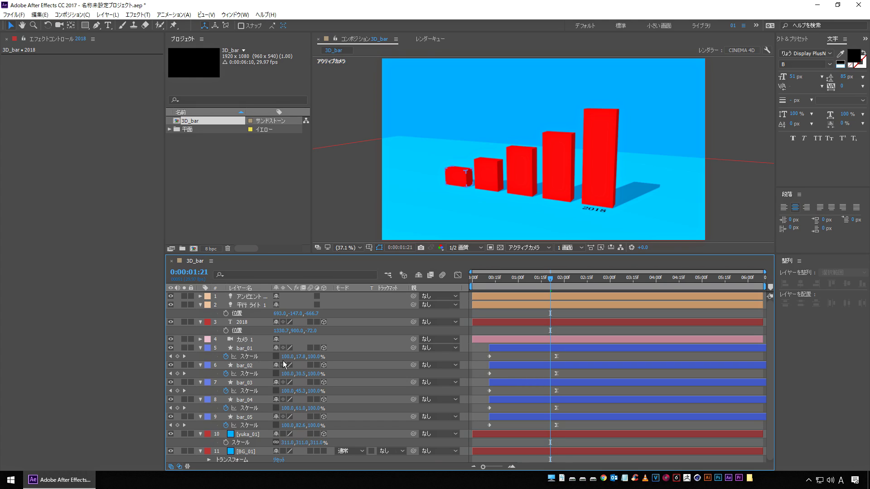
- Fine-tune the 2018 label's Position Y to 899 so it sits on the floor
left_click(295, 336)
type("9")
key("Return")
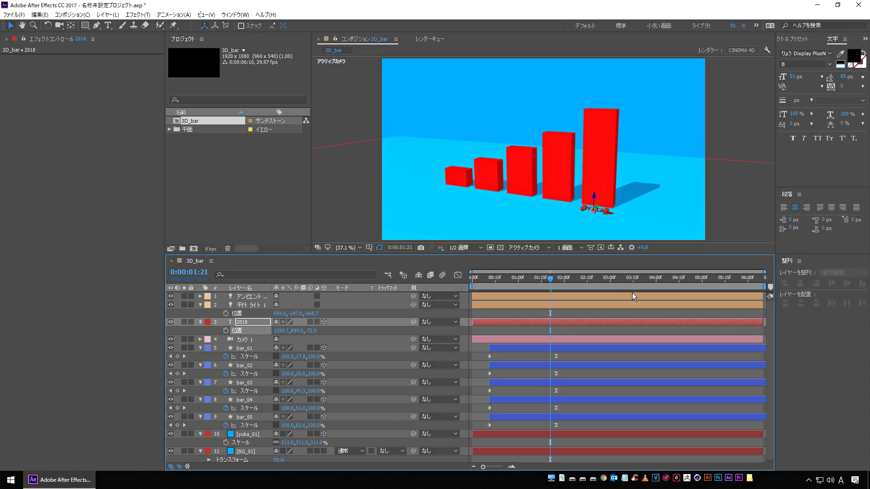
left_click(565, 314)
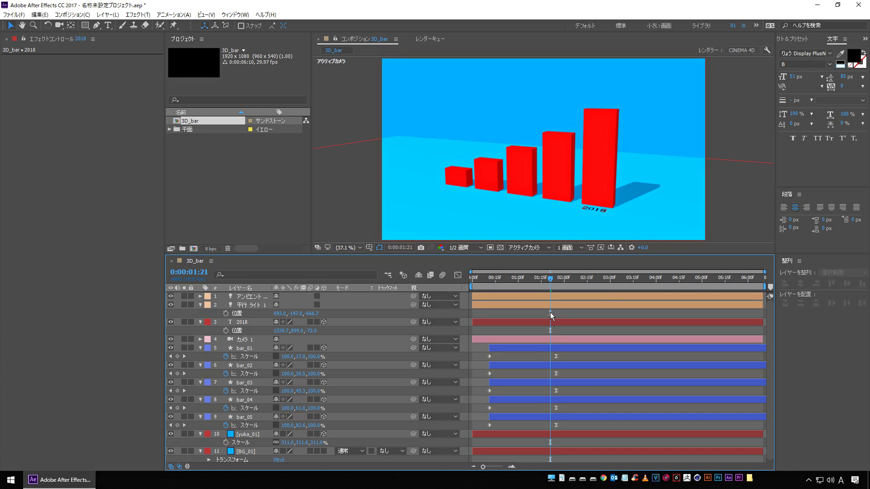
left_click(523, 248)
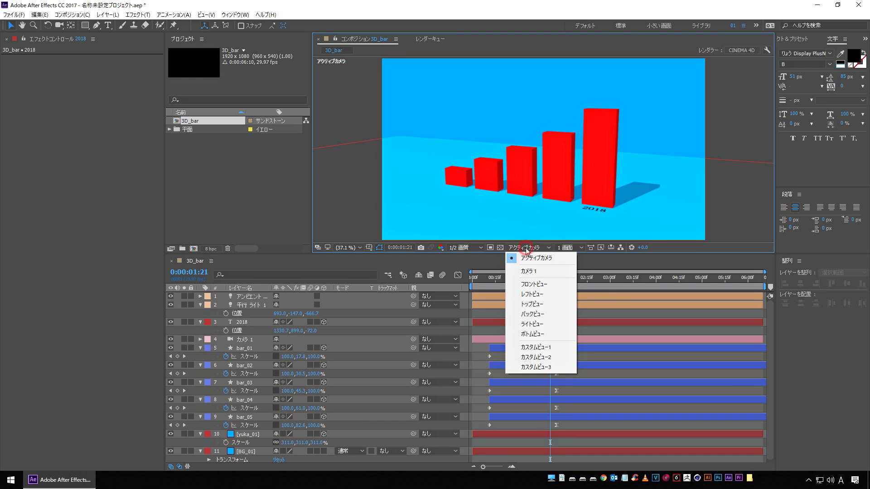
- In top view, duplicate the 2018 label, shift it under the next bar, and retype it 2017
left_click(539, 304)
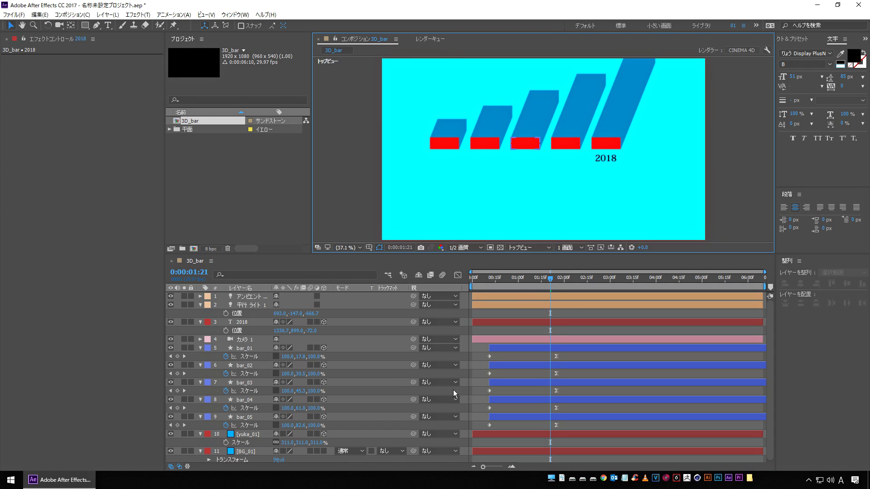
left_click(246, 323)
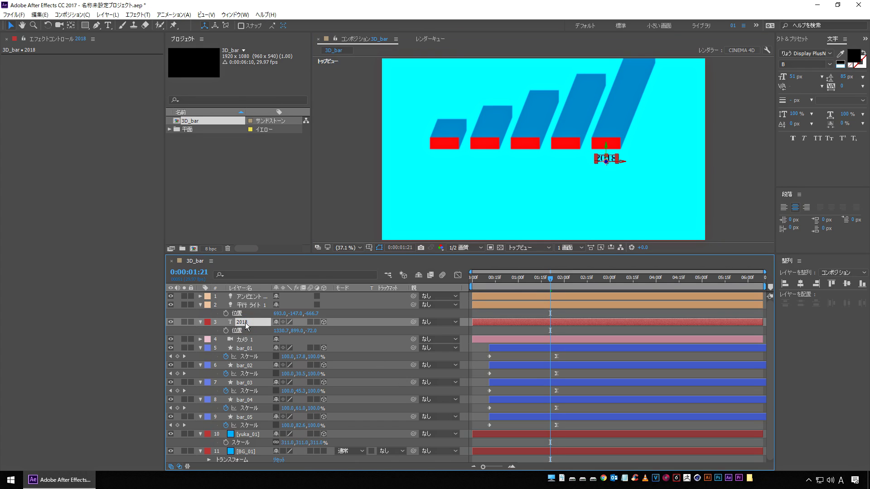
key("ctrl+d")
key("shift+Left")
key("shift+Left")
key("shift+Left")
key("shift+Left")
key("shift+Left")
key("shift+Left")
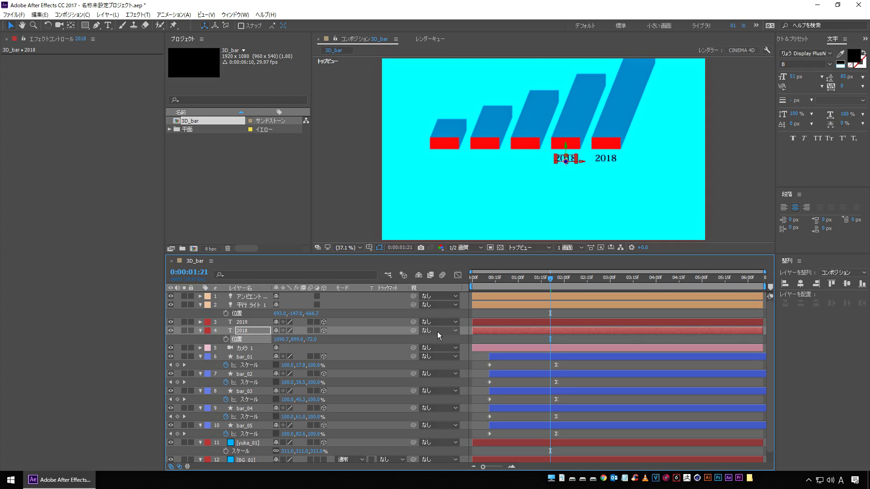
double_click(243, 330)
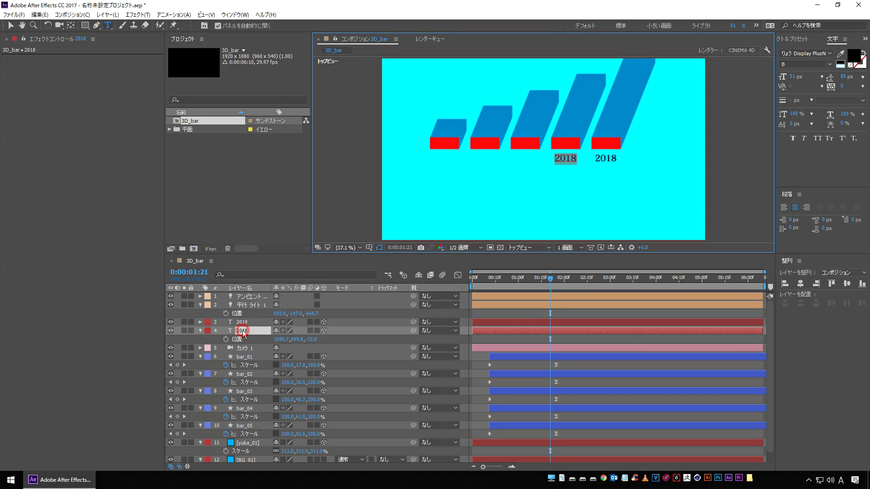
type("2017")
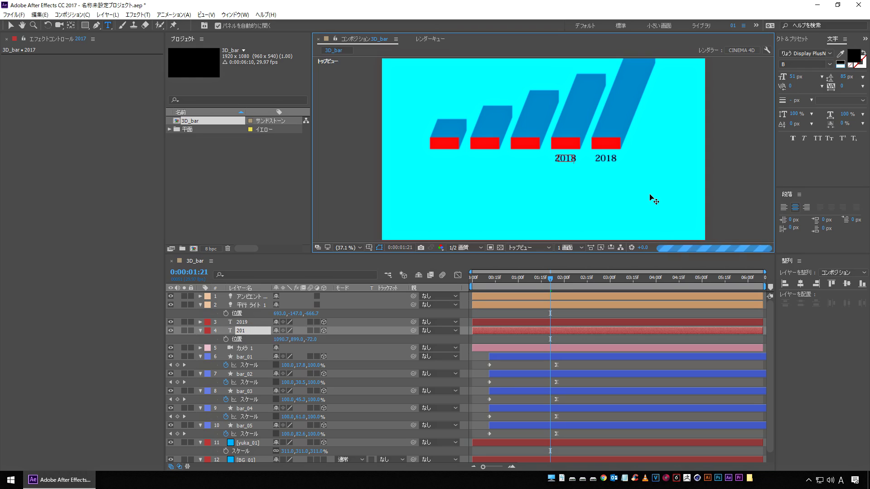
left_click(255, 331)
- Duplicate the 2017 label, nudge it under the next bar, and change it to 2016
key("ctrl+d")
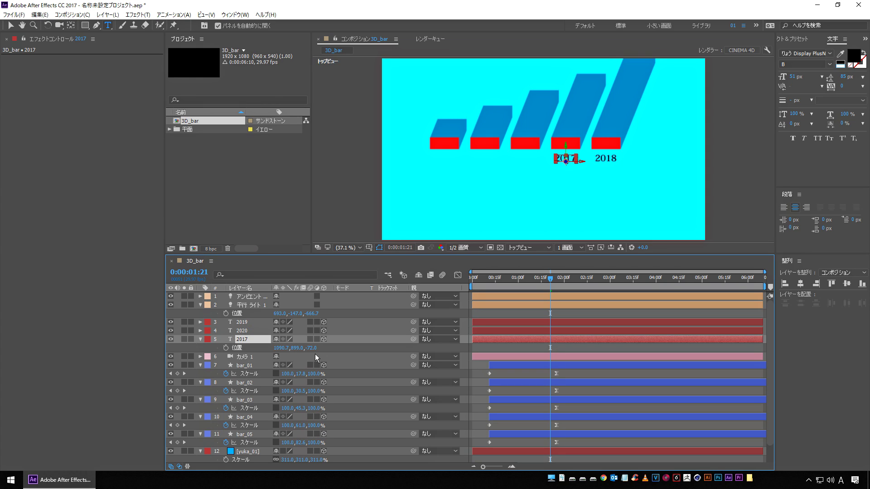
key("shift+Left")
key("shift+Left")
key("shift+Left")
key("shift+Right")
key("shift+Right")
key("shift+Right")
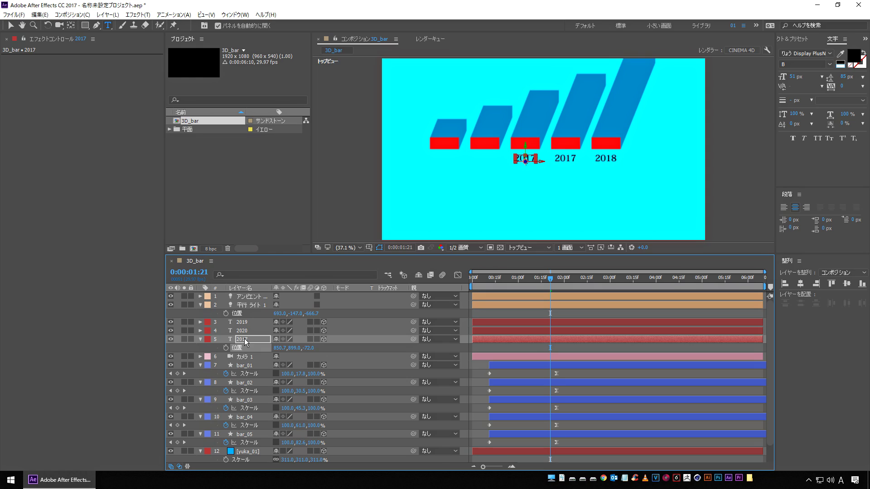
double_click(247, 341)
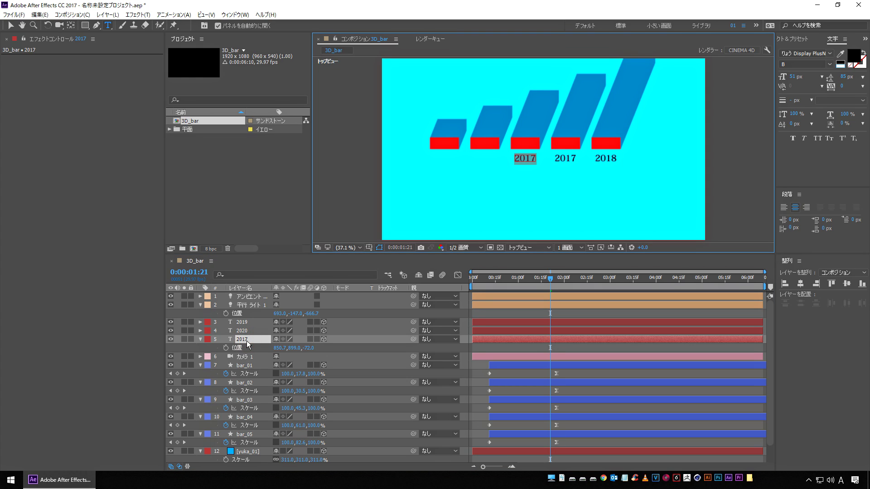
key("Right")
key("BackSpace")
type("6")
key("KP_Enter")
- Duplicate the 2016 label, nudge it left under the next bar, and retype it 2015
key("ctrl+d")
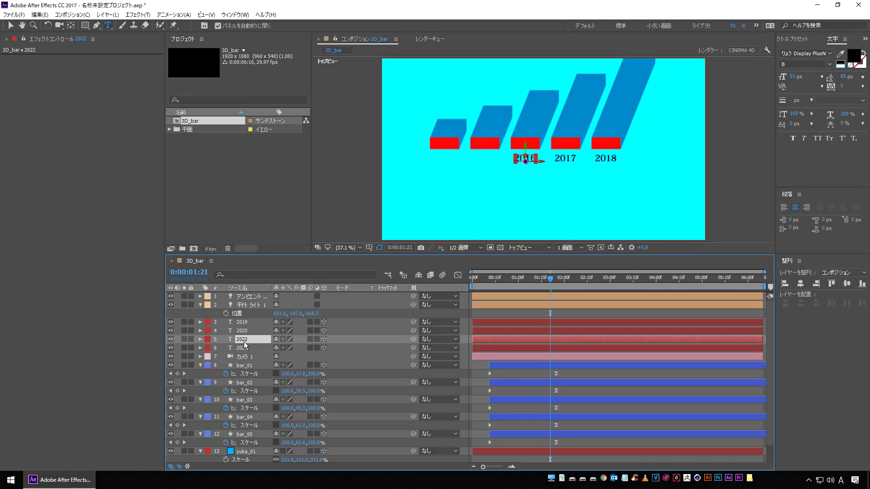
left_click(240, 347)
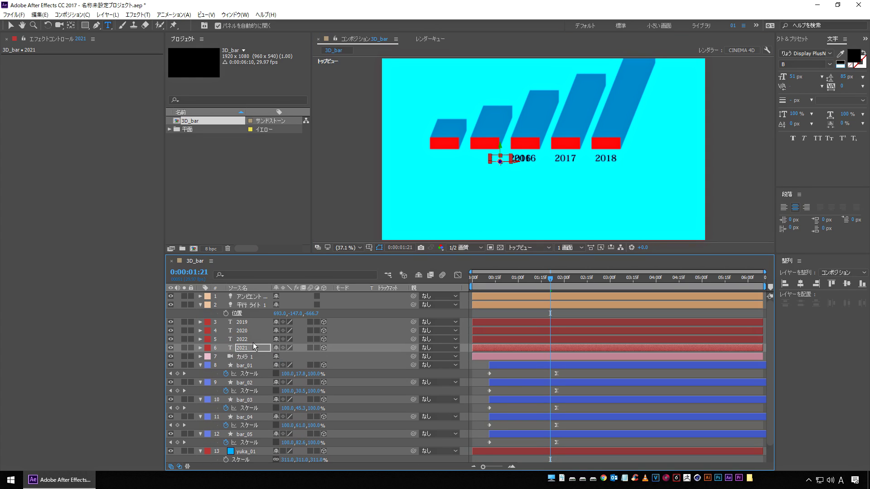
key("shift+Left")
key("shift+Left")
key("shift+Left")
key("shift+Left")
key("shift+Left")
key("shift+Left")
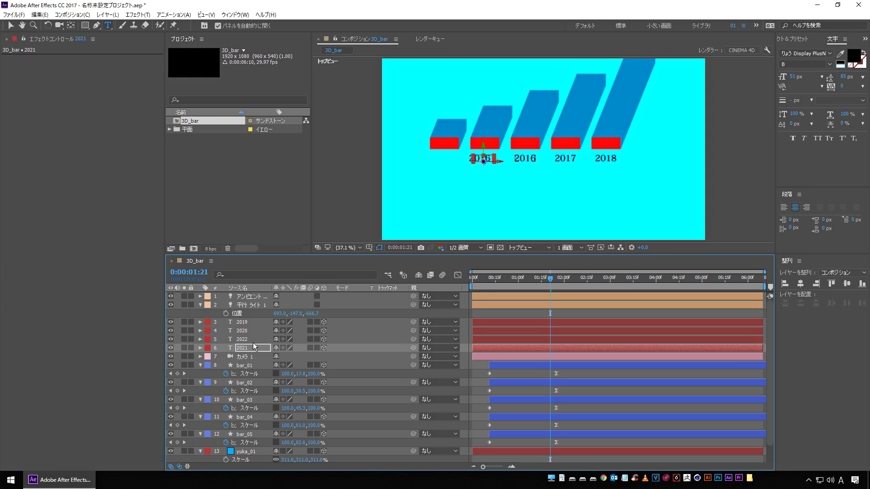
key("shift+Left")
key("shift+Right")
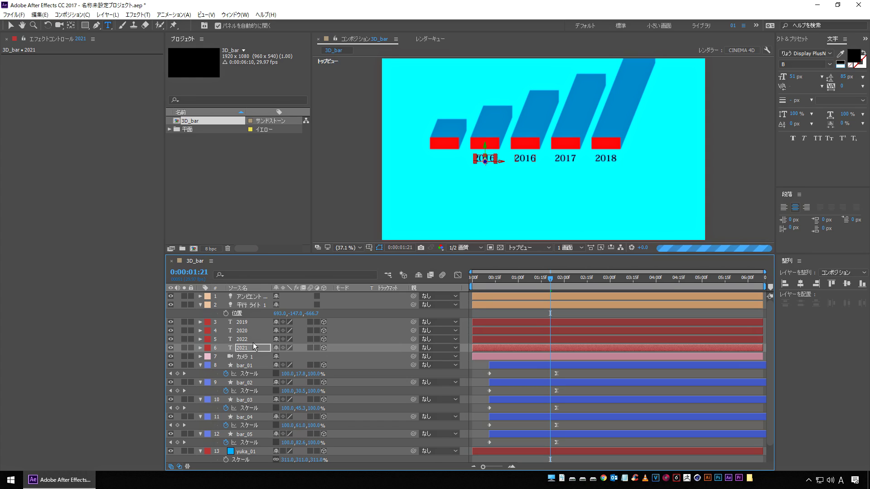
double_click(242, 348)
type("2015")
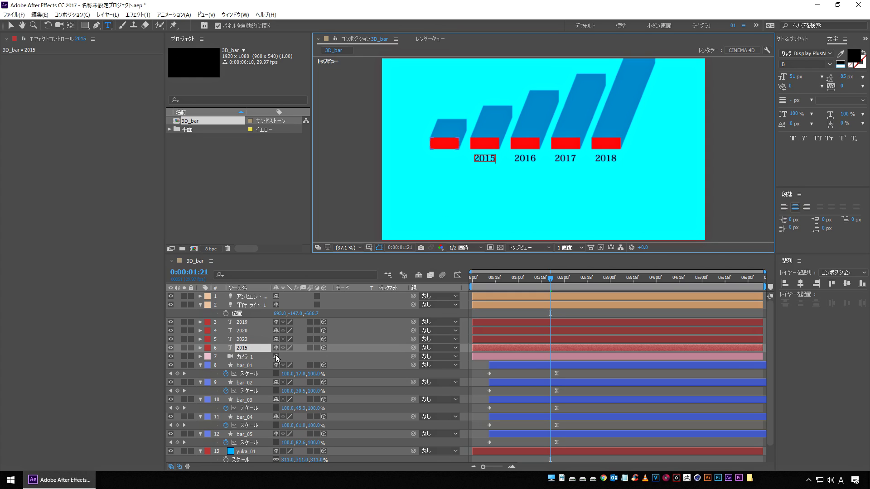
left_click(248, 352)
- Add a 2014 label under the first bar, then switch the 3D view to Active Camera
key("ctrl+d")
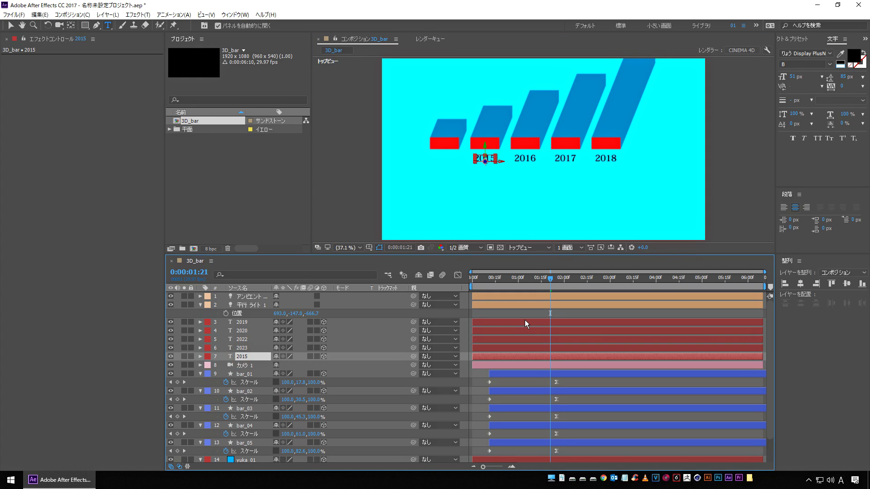
key("shift+Left")
key("shift+Left")
key("shift+Left")
key("shift+Left")
key("shift+Left")
key("shift+Left")
key("shift+Left")
key("shift+Left")
key("shift+Left")
key("shift+Left")
key("shift+Left")
key("shift+Left")
double_click(241, 358)
left_click(453, 160)
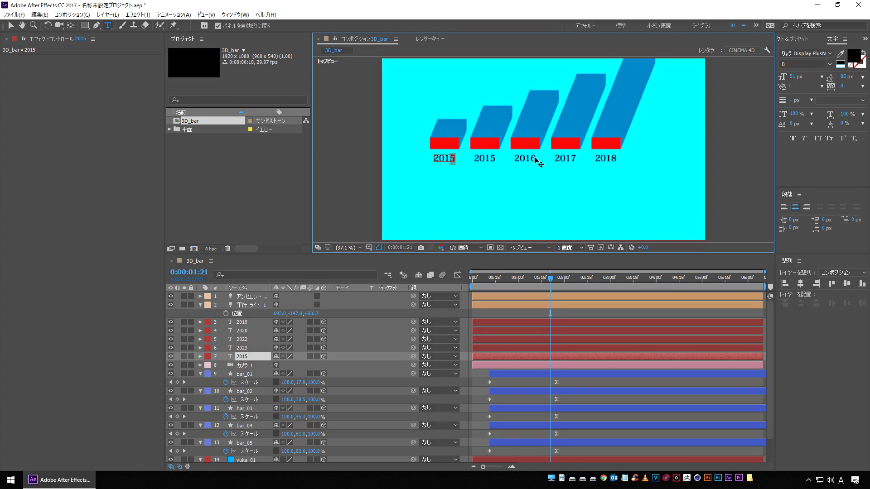
key("BackSpace")
type("4")
left_click(238, 358)
left_click(525, 248)
left_click(534, 256)
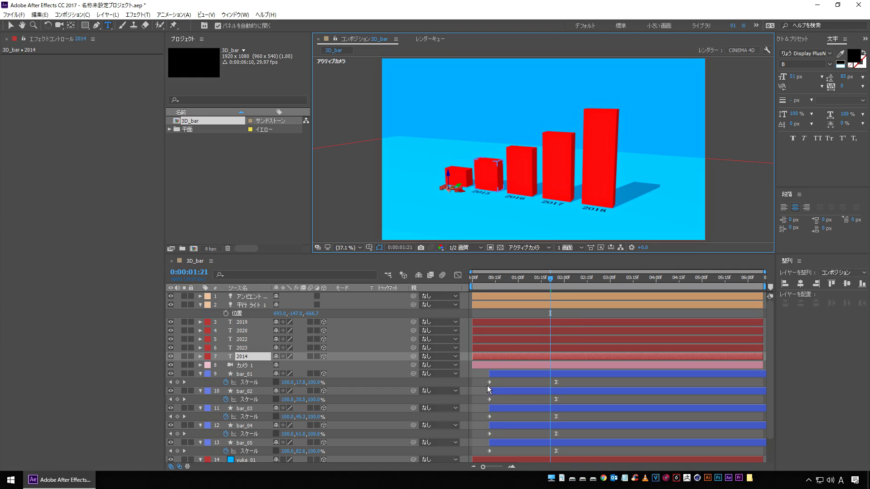
left_click(478, 388)
key("Home")
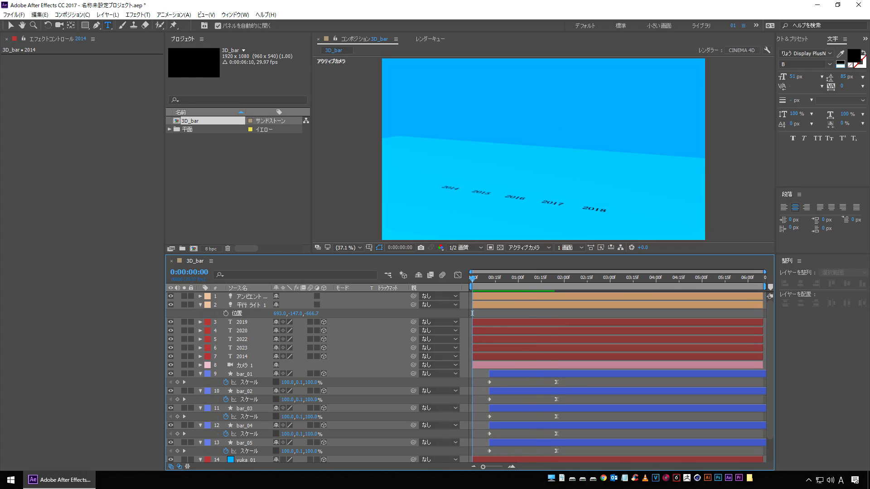
key("space")
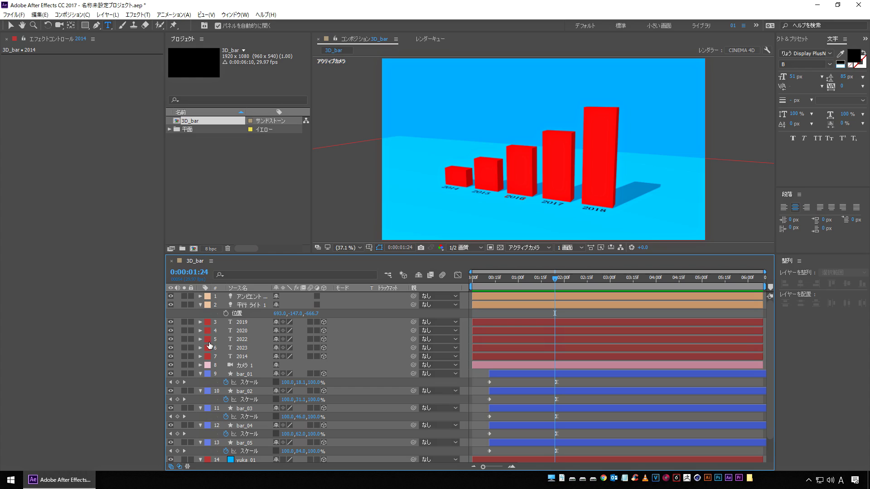
- Move Camera 1 to the top of the layer stack and set a position keyframe at 4:00
left_click(200, 305)
left_click_drag(242, 359, 242, 295)
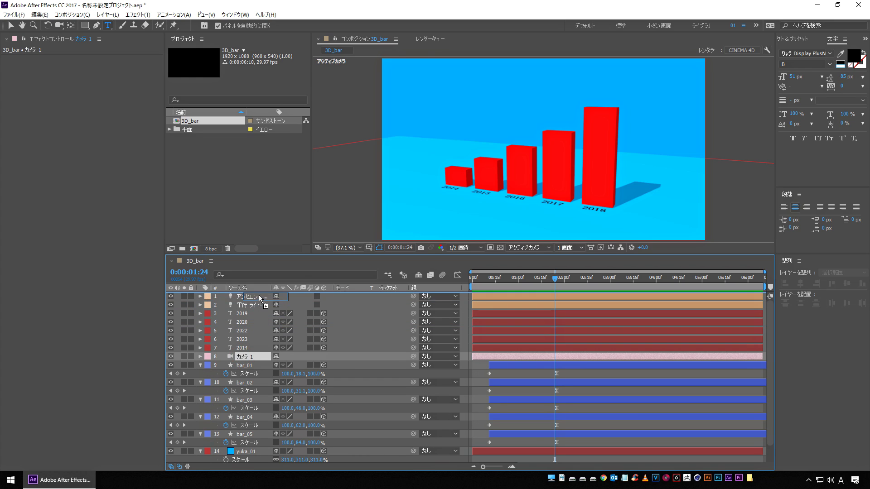
key("c")
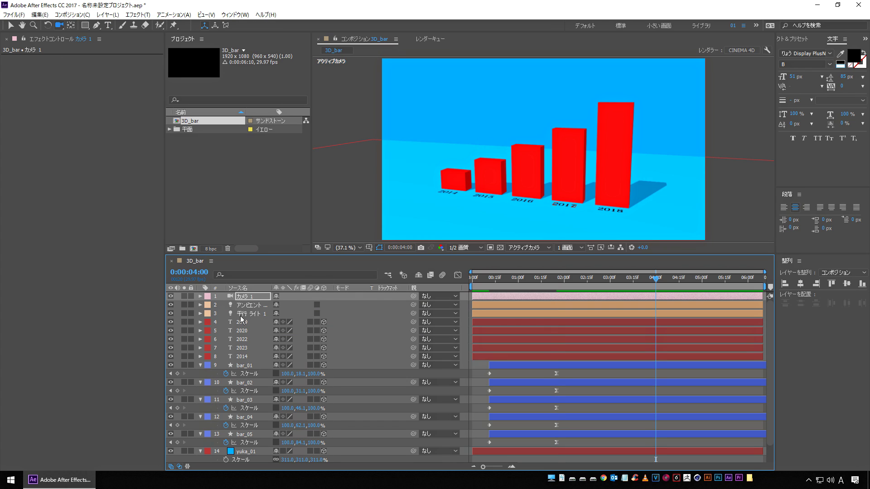
left_click(200, 296)
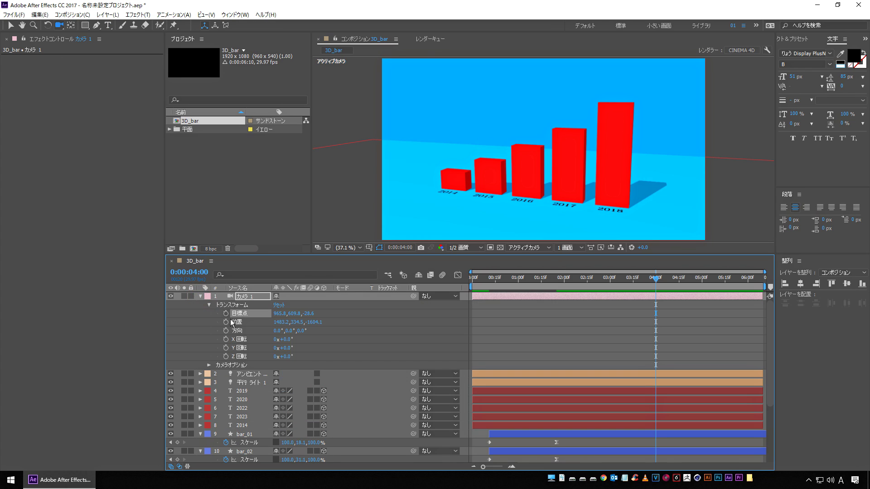
left_click(225, 322)
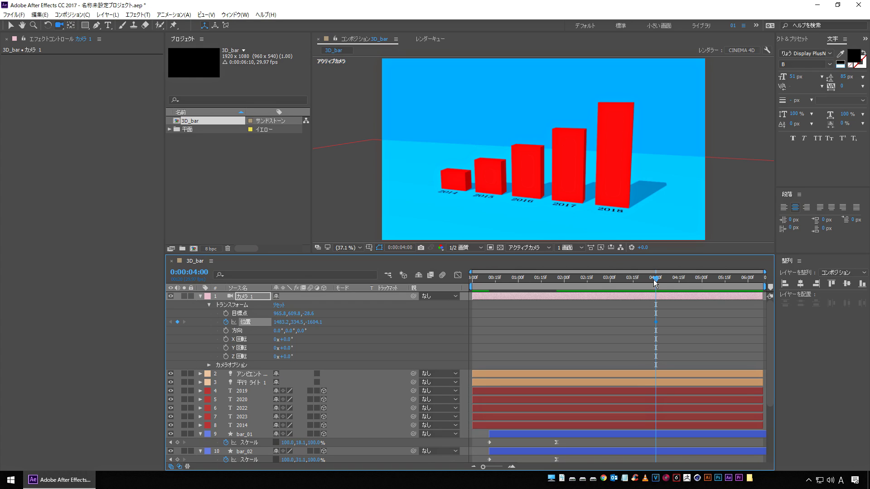
- Reposition the camera to add a second position keyframe, then move that keyframe to 0:00
left_click_drag(655, 283, 582, 279)
left_click_drag(518, 189, 542, 189)
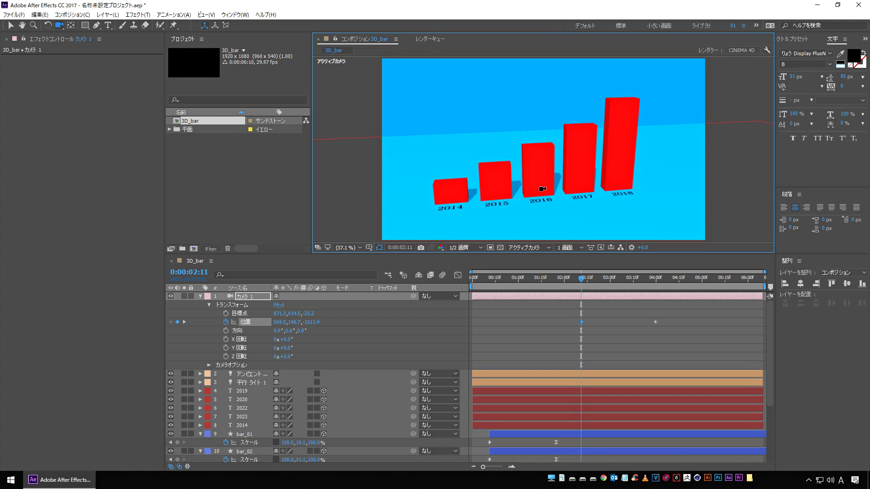
left_click(381, 279)
key("Home")
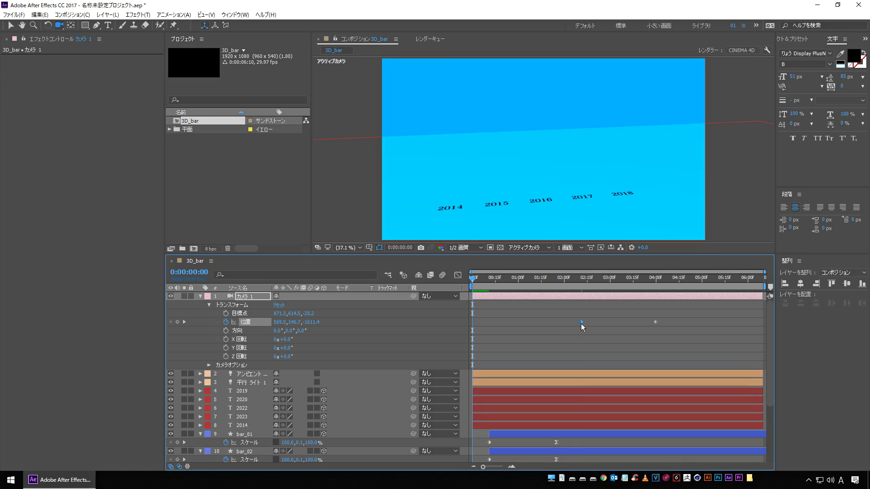
left_click_drag(582, 323, 474, 329)
left_click(532, 346)
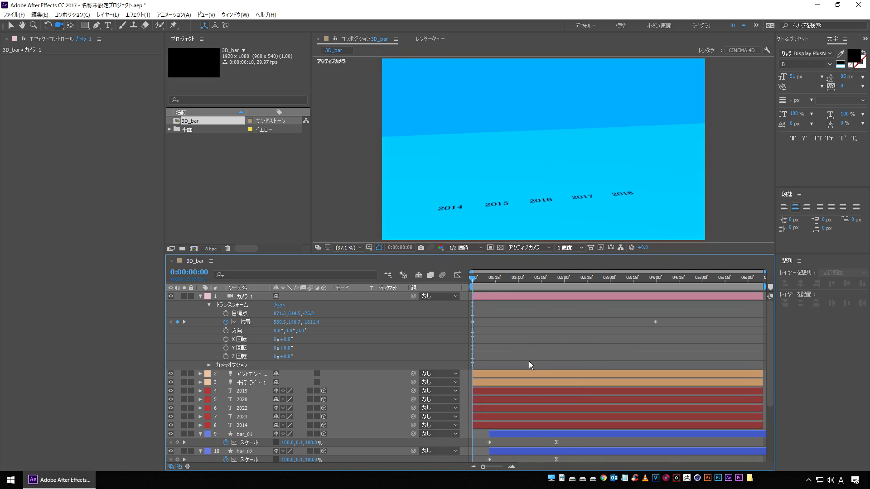
- Preview the camera move across the chart
key("space")
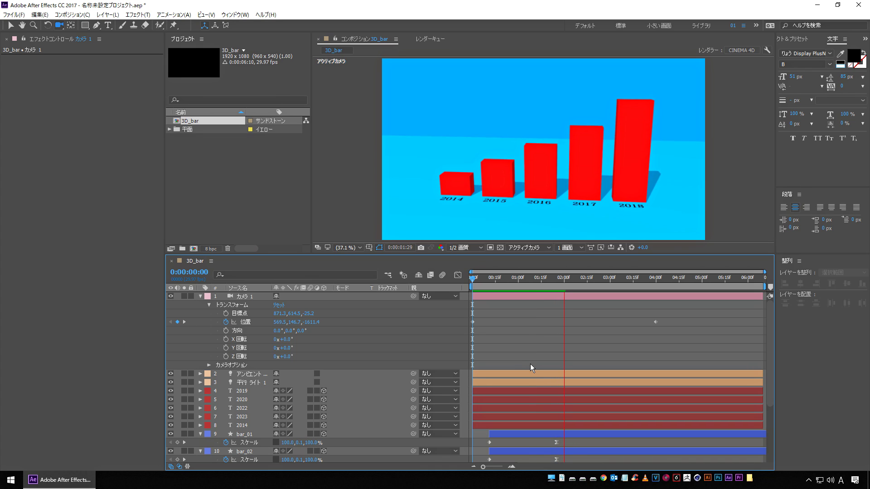
key("space")
key("space")
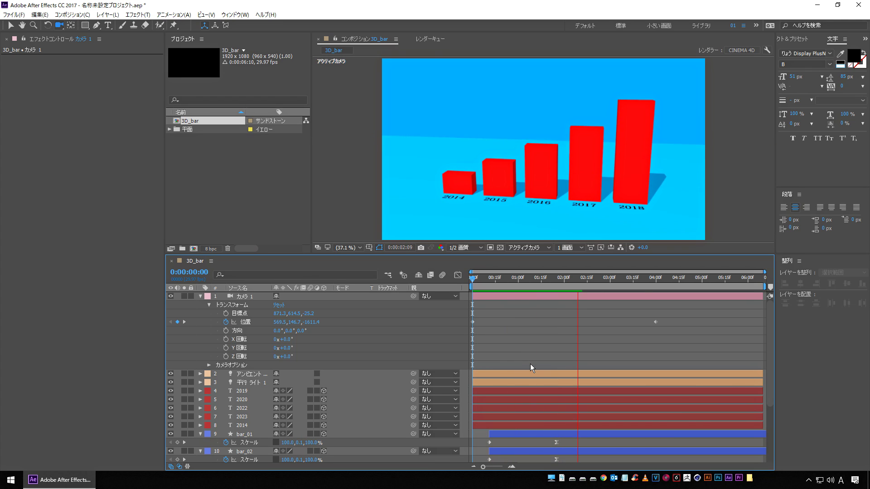
key("space")
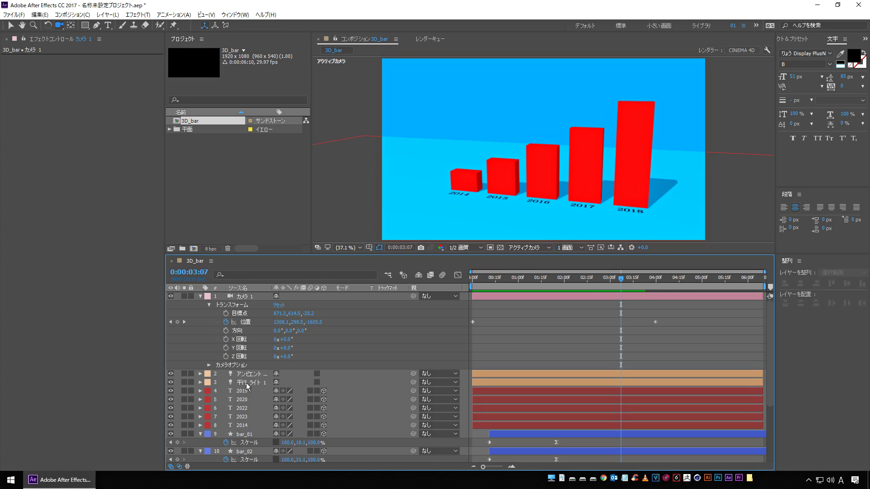
left_click(246, 374)
- Lower the Ambient Light's intensity from 80% to about 61%
left_click(200, 374)
left_click(209, 382)
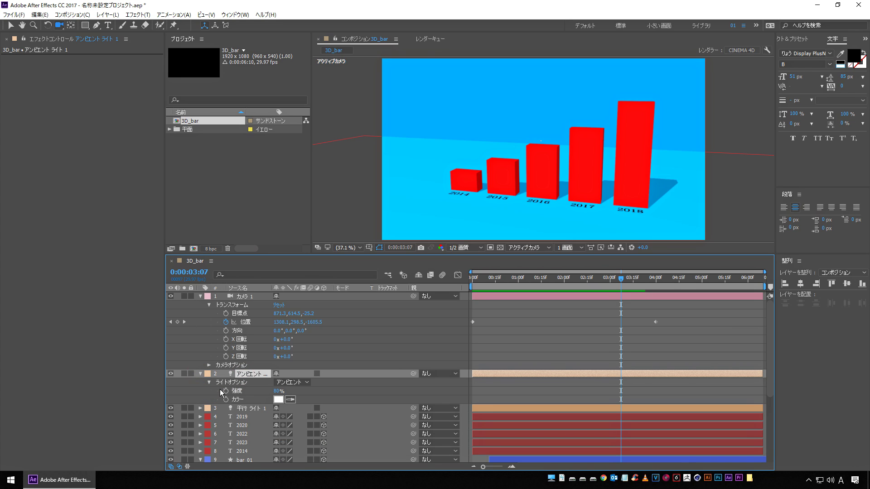
left_click_drag(276, 391, 271, 390)
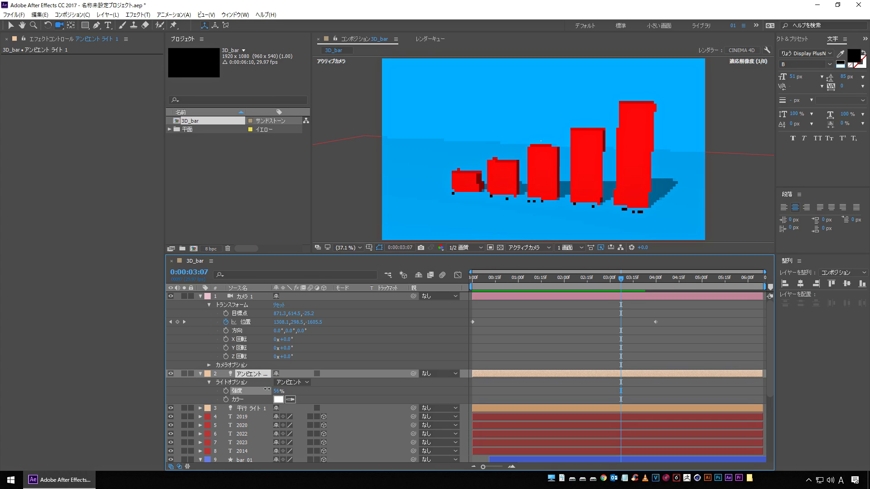
left_click_drag(271, 391, 272, 391)
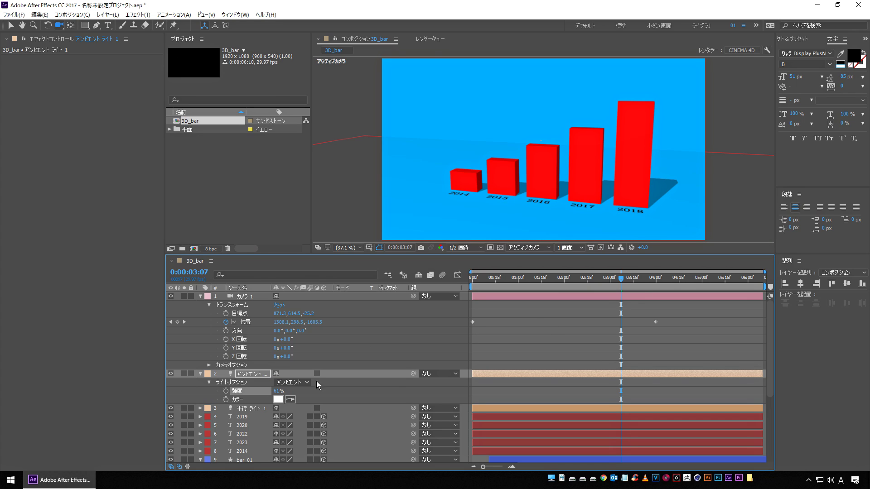
- Preview the animation from frame 0 with the dimmer lighting
left_click(550, 327)
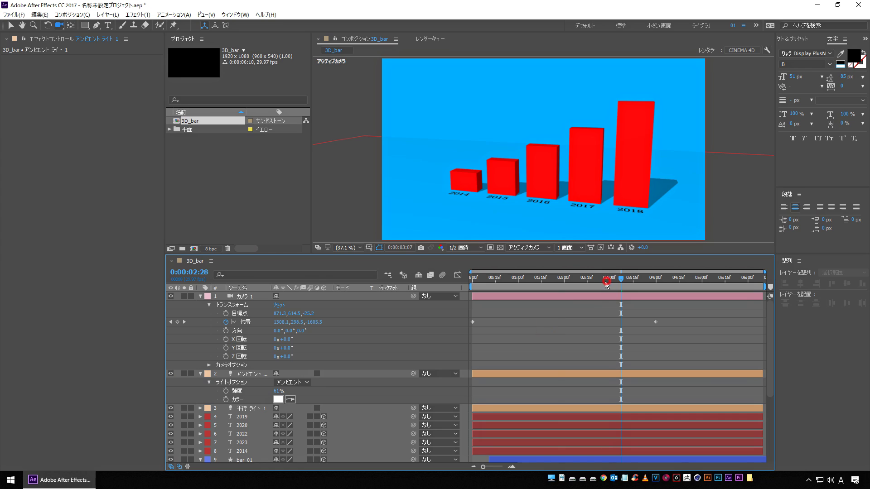
left_click_drag(606, 284, 368, 276)
left_click(541, 351)
key("space")
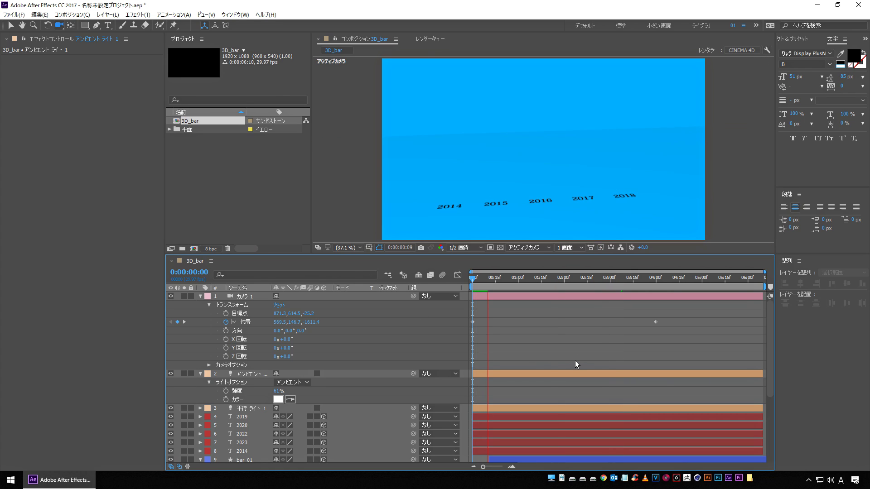